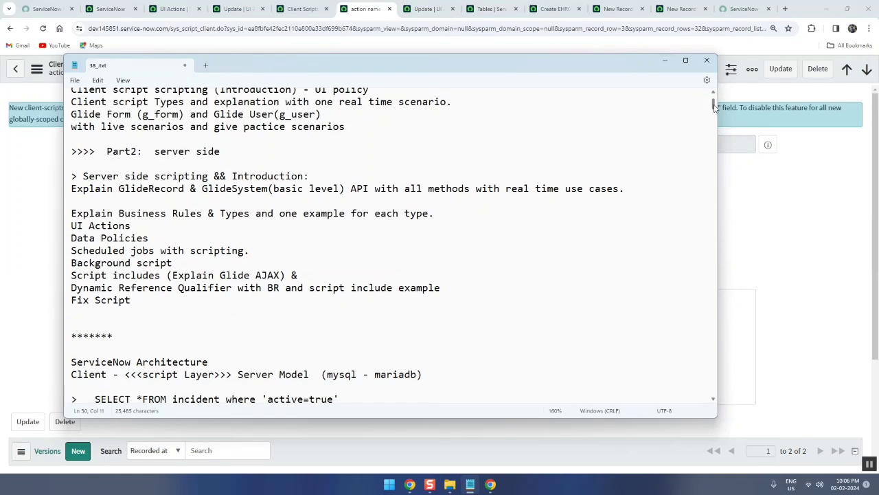
Add the heading "** Fix script." below the onSubmit function at the end of the notes.
drag(714, 107, 719, 392)
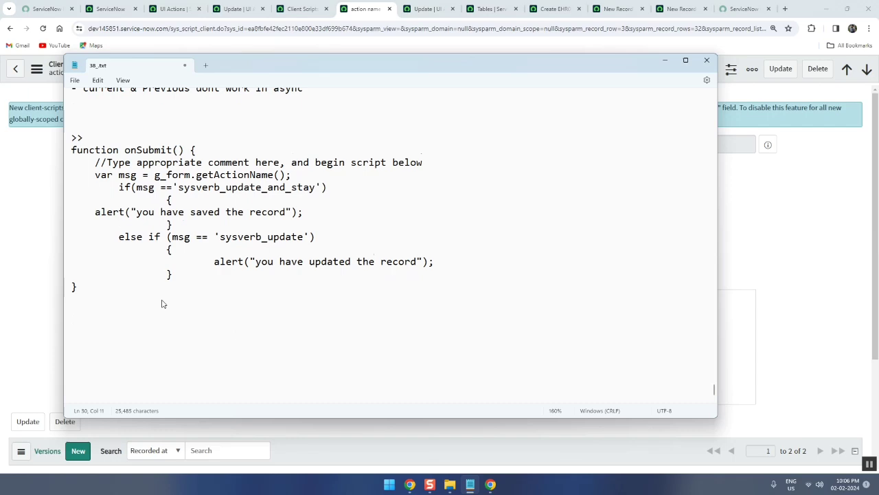
scroll(163, 304, down, 1)
scroll(163, 304, up, 6)
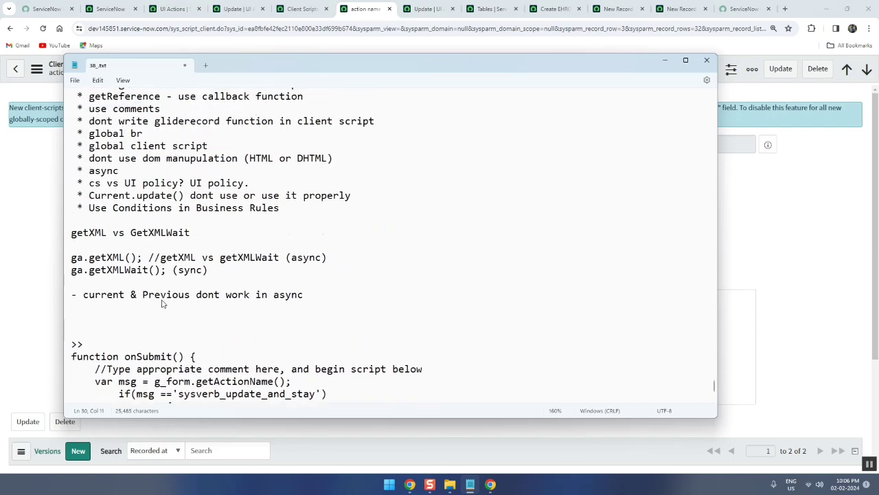
scroll(163, 303, down, 6)
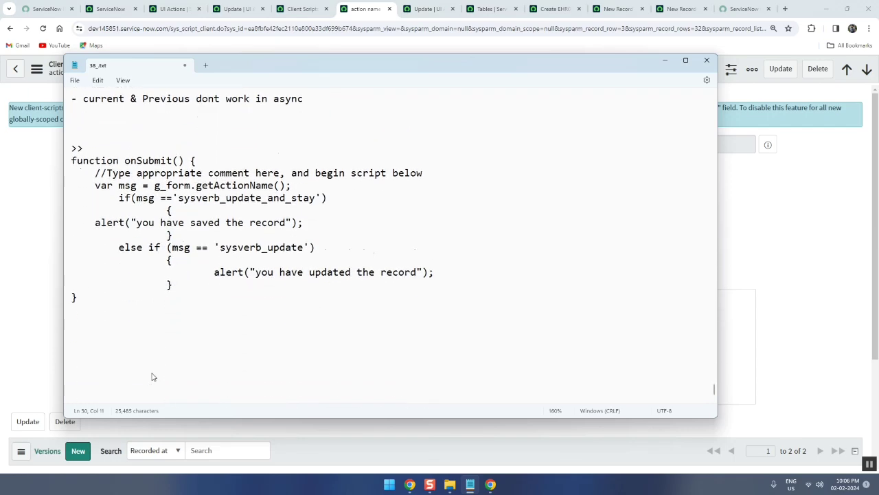
scroll(153, 376, down, 1)
click(116, 287)
key(Return)
key(Return)
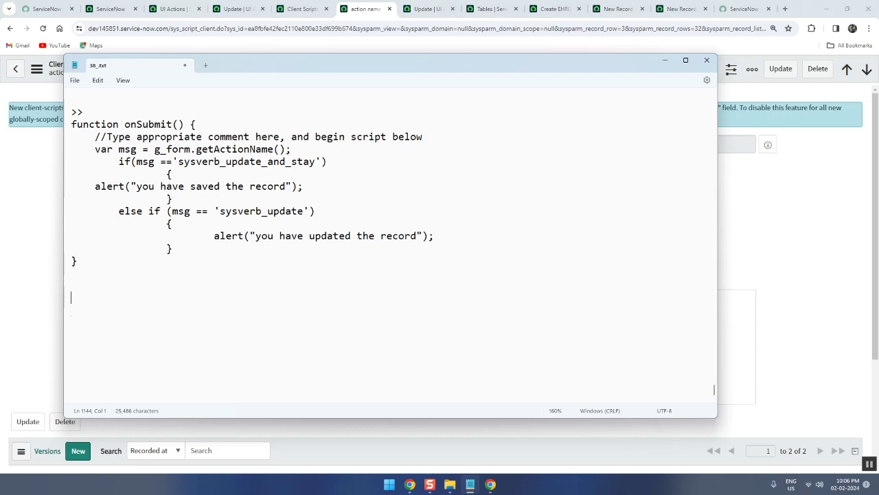
text(** Fix script)
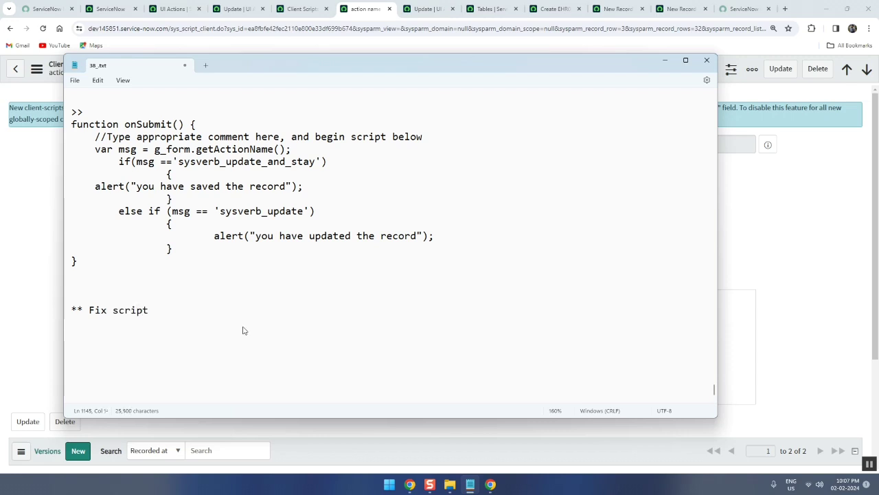
text(.)
Add a "bg script" line beneath the Fix script heading, leaving a blank line between them.
key(Return)
key(Return)
text(bac)
key(BackSpace)
key(BackSpace)
text(g script)
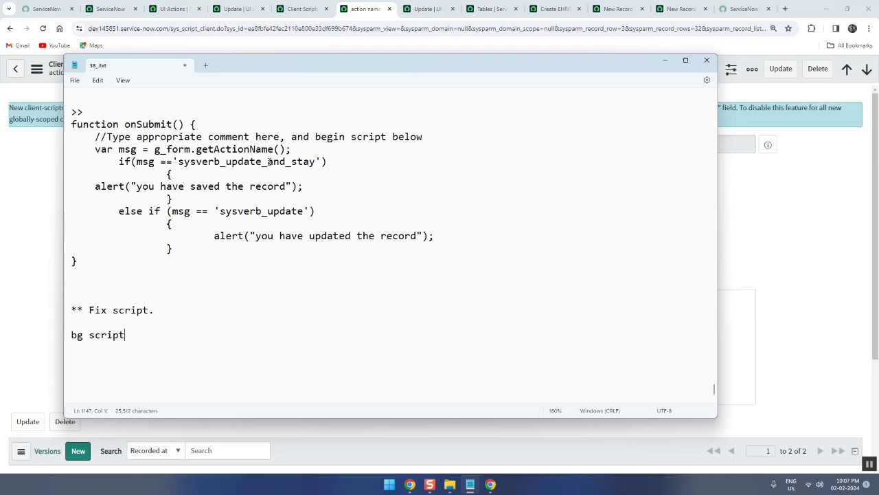
In Chrome, close the action name script, second Update action, Tables, new Employee Harrassment record and new client script pages.
click(391, 10)
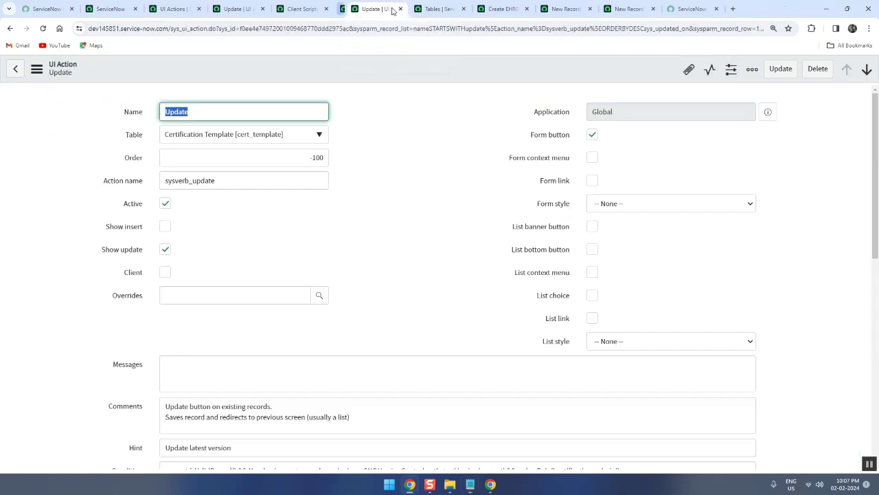
click(390, 9)
click(389, 9)
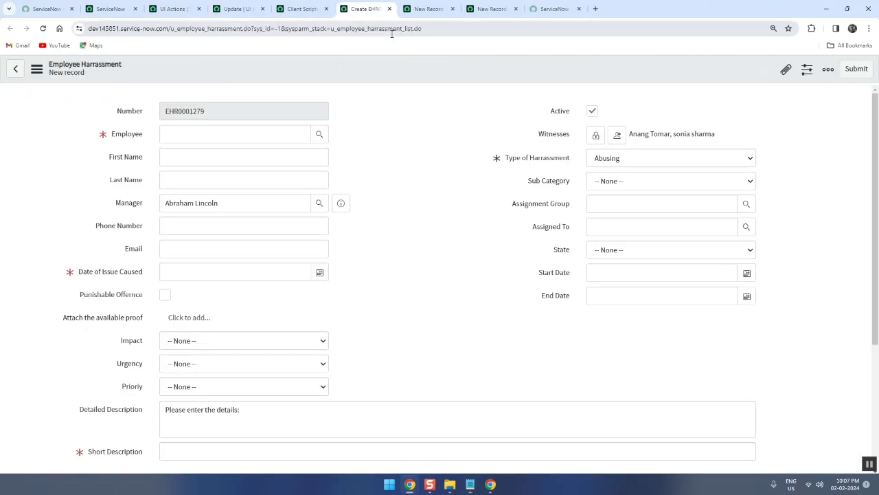
click(390, 9)
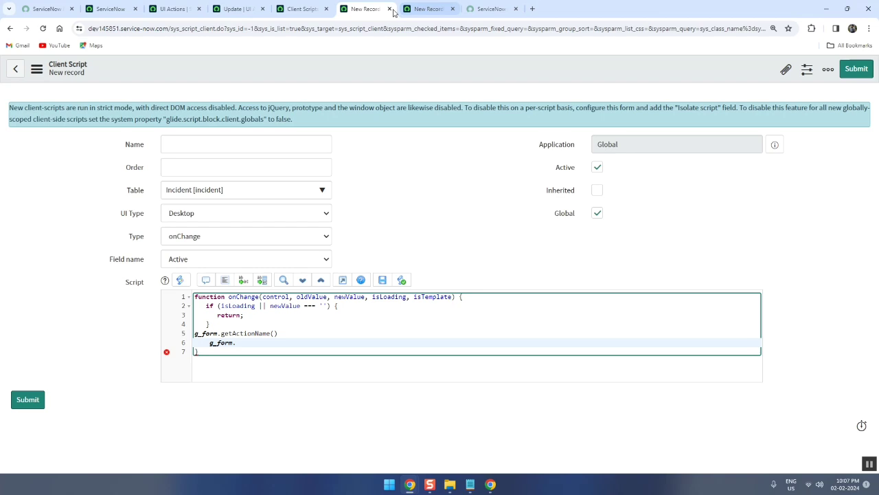
click(389, 9)
click(479, 87)
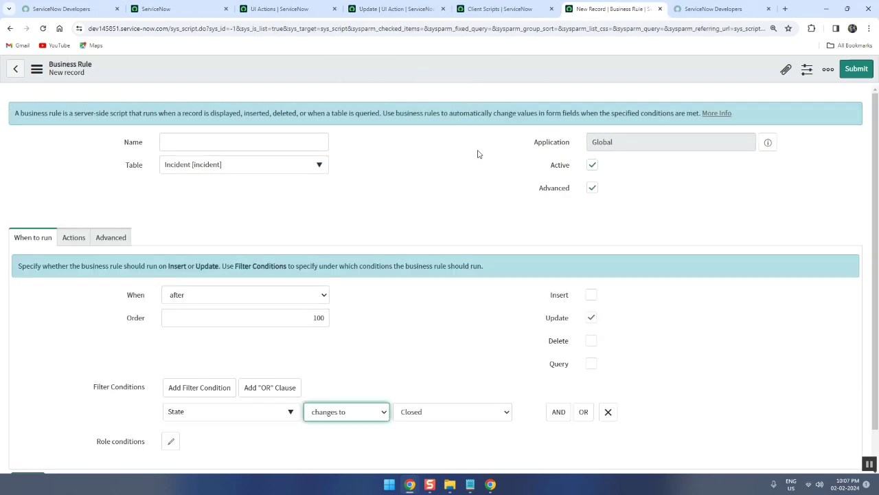
Find Background Script in the ServiceNow navigator with "backgr" and open it in a new browser tab.
click(156, 9)
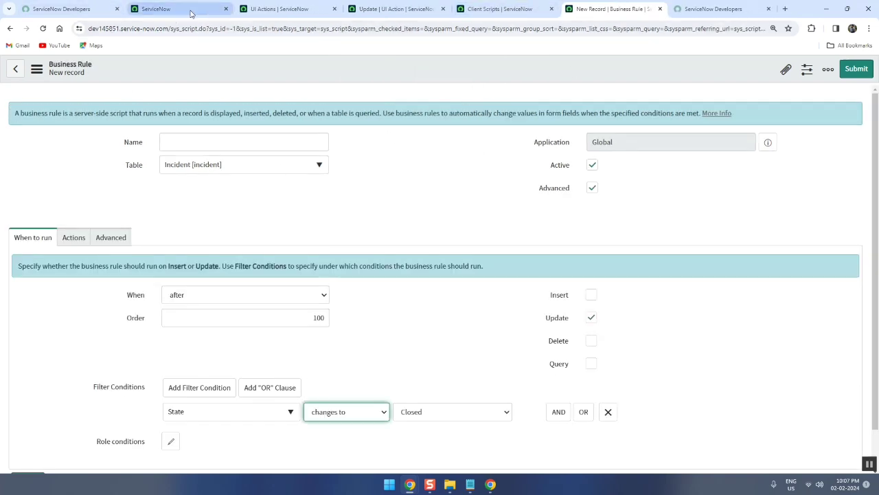
click(117, 101)
text(b)
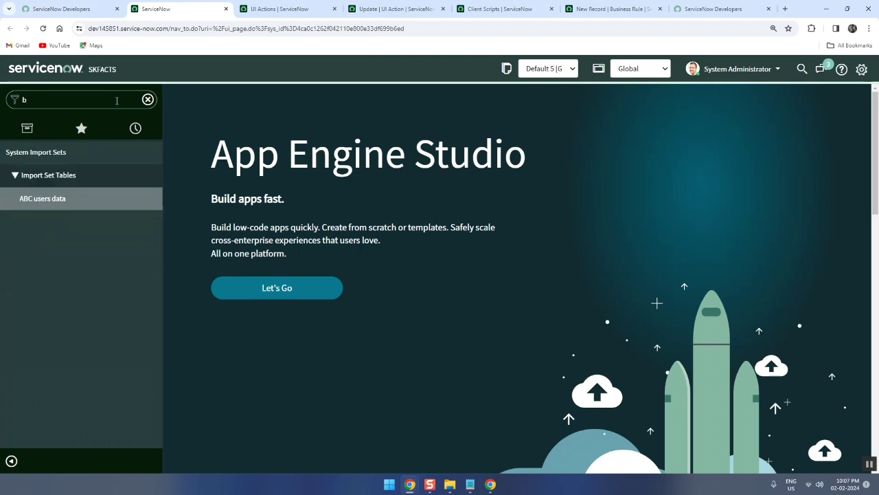
text(ack)
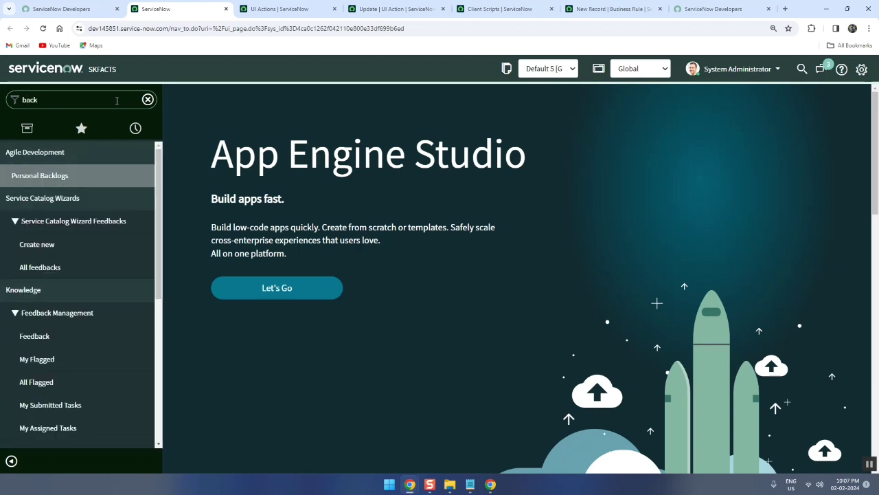
text(gr)
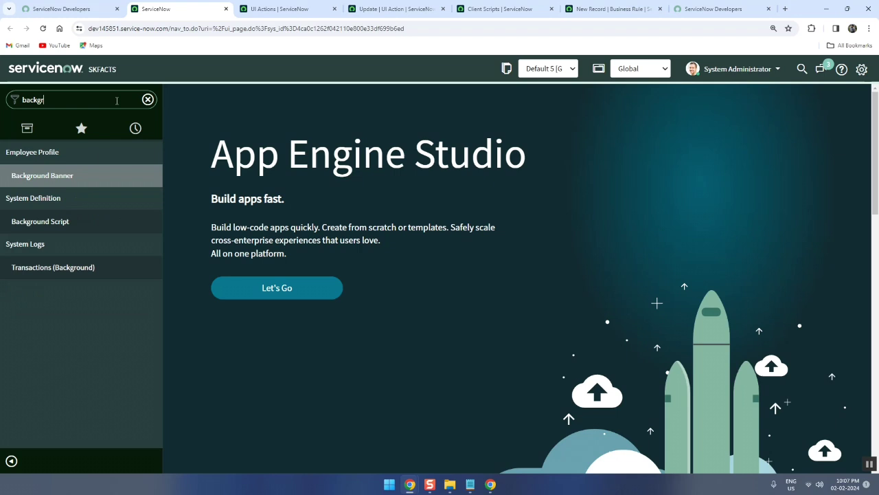
middle_click(68, 224)
click(229, 14)
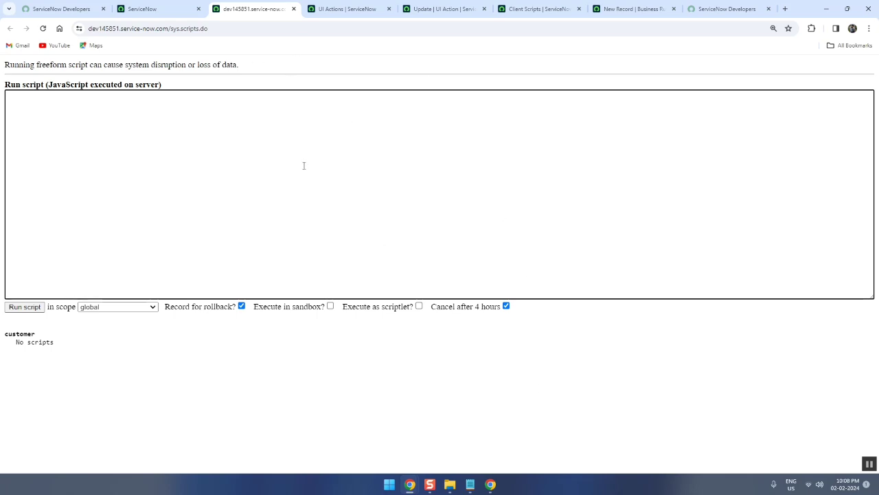
In the Notepad notes, complete the bg script line with ": one time - no record" and add a "scheduled job:" line.
click(470, 485)
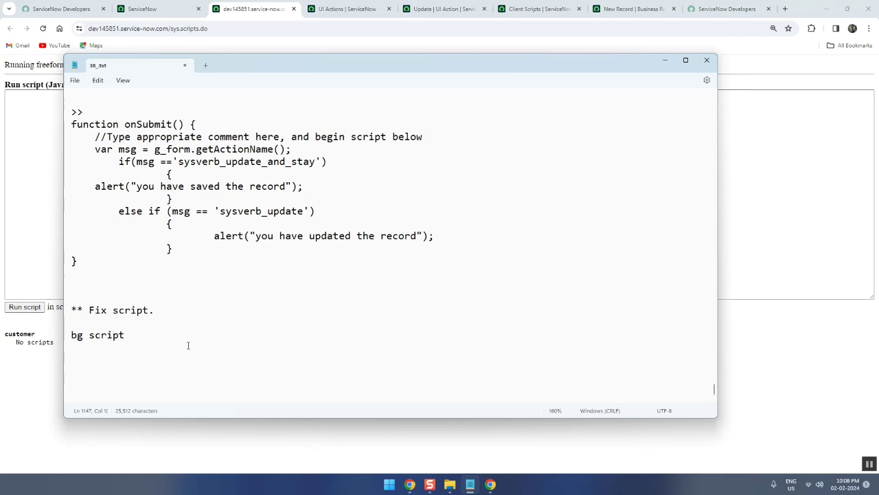
text(one time)
text(no recor)
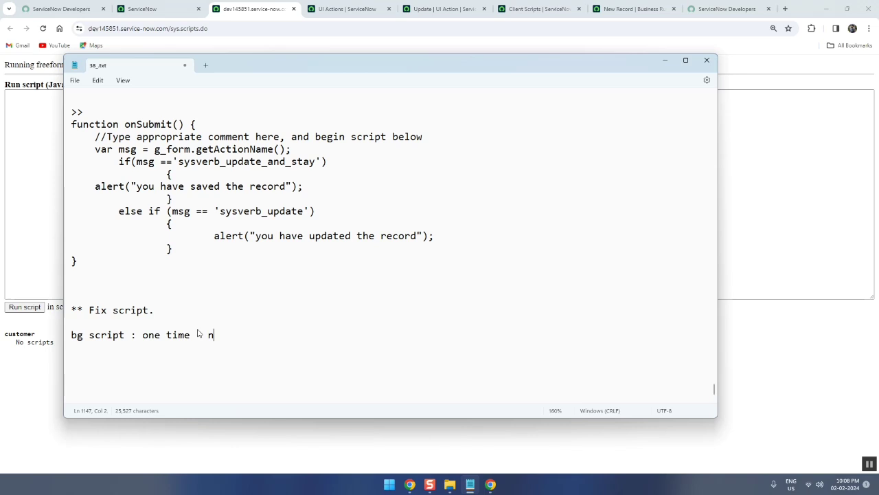
text(d sca)
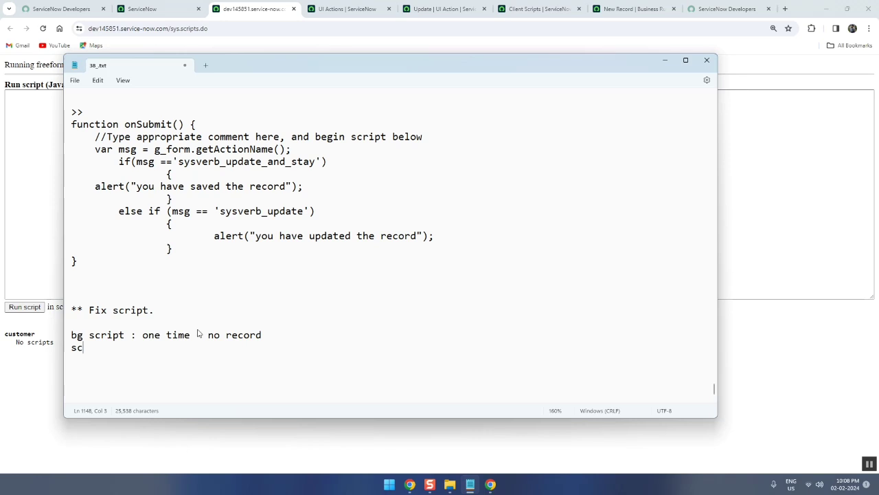
key(BackSpace)
text(heduled job)
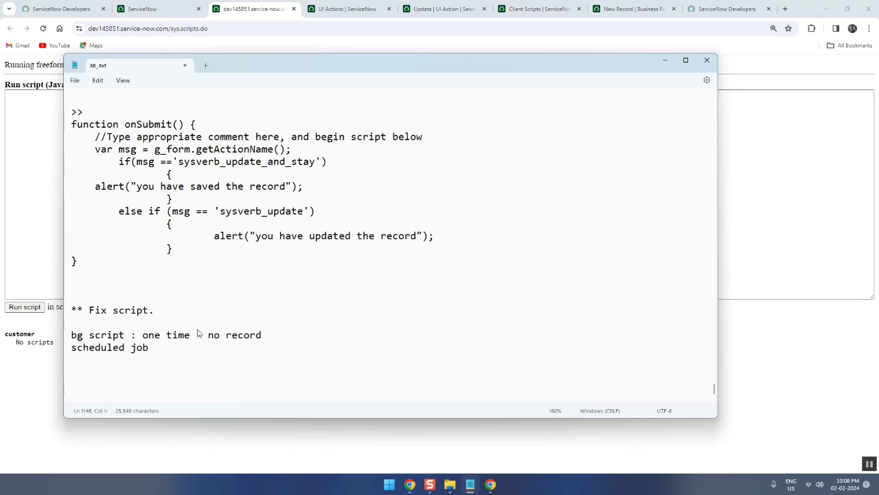
text(:)
In ServiceNow, find Scheduled Jobs, open a new Scheduled Script Execution record in another tab, and compare it with the background script page.
click(142, 8)
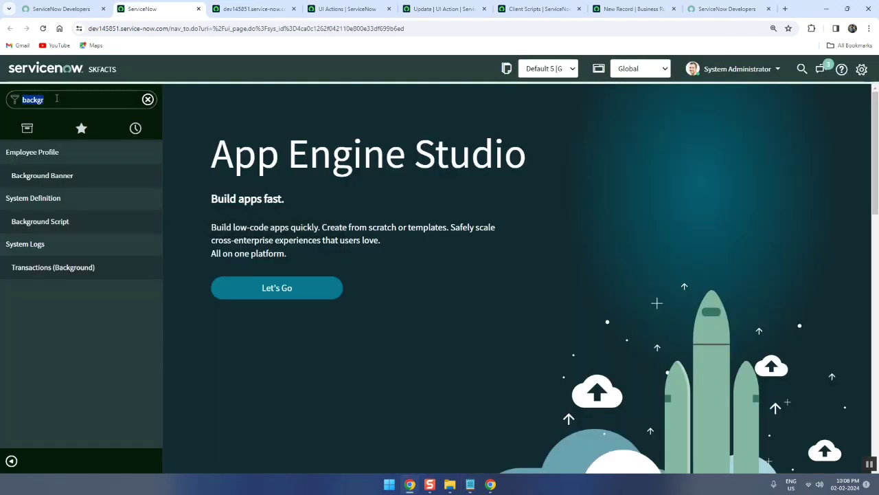
text(schedule)
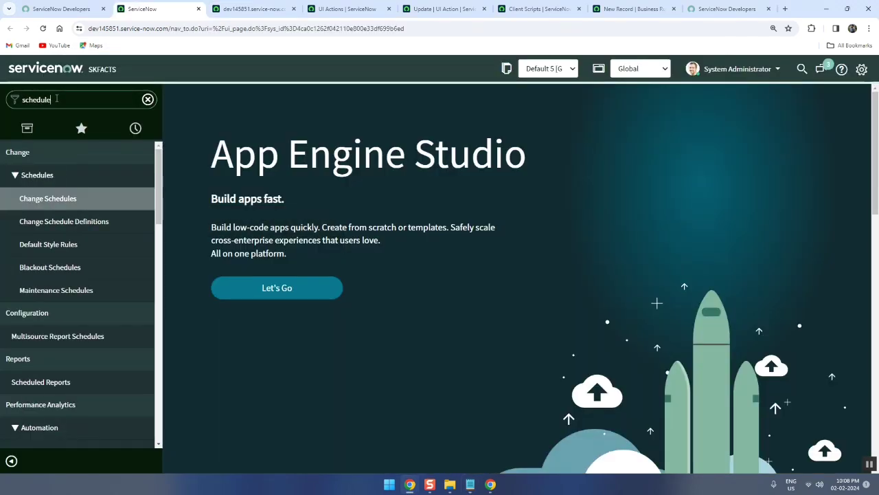
text(d)
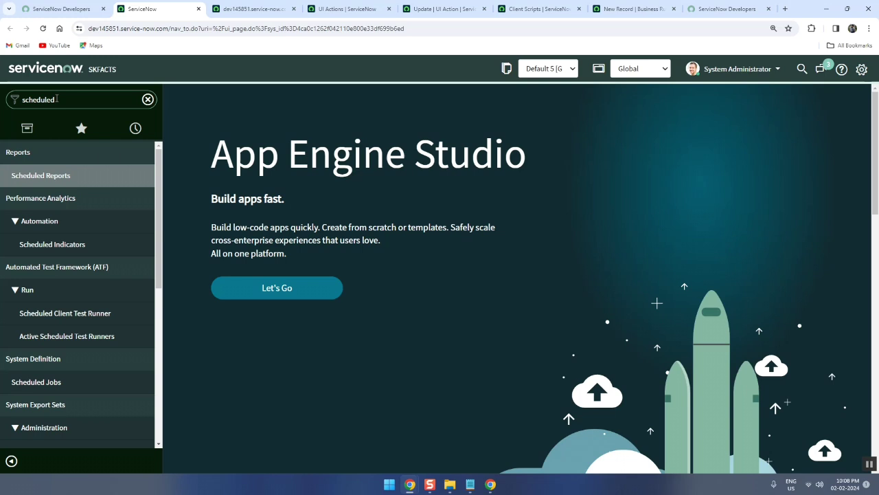
drag(155, 220, 155, 287)
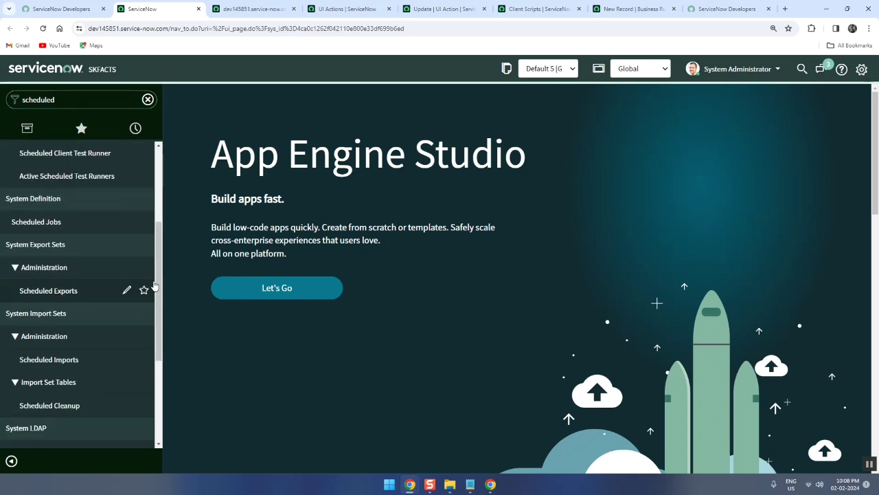
middle_click(57, 229)
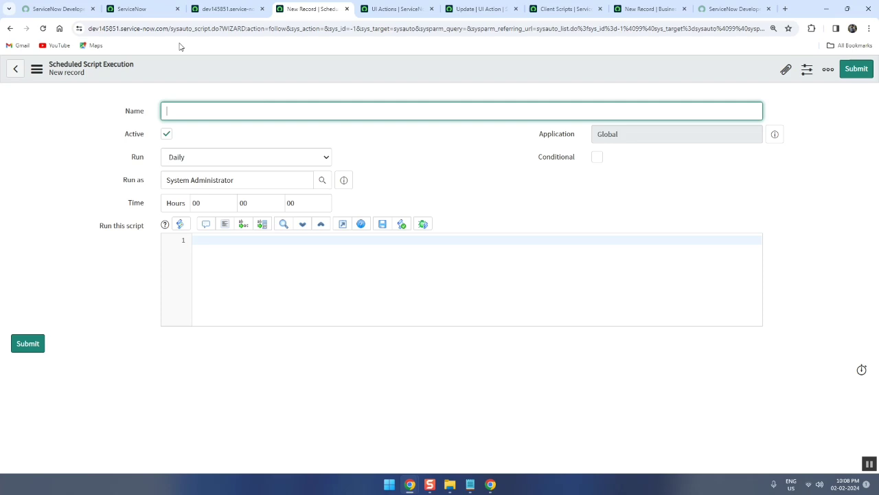
click(208, 14)
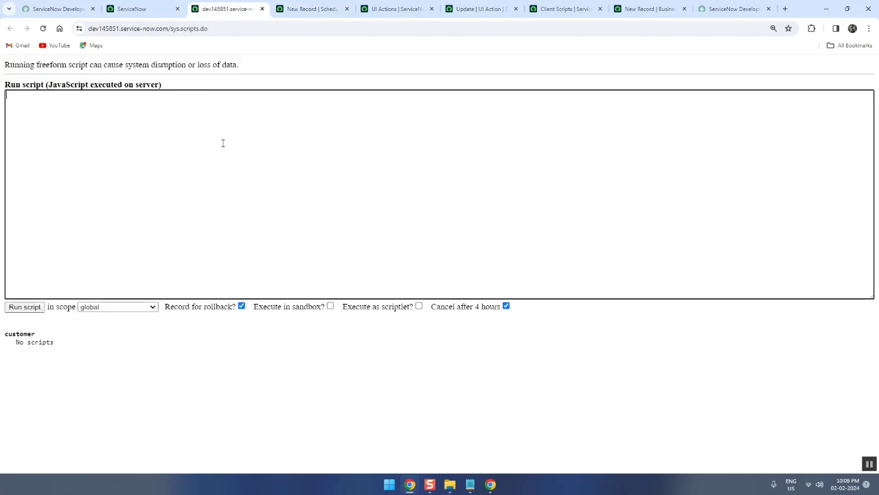
click(315, 11)
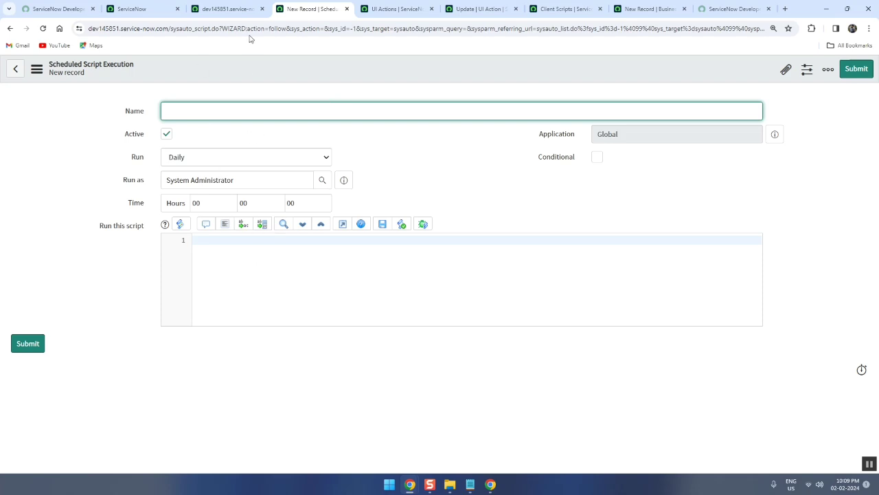
Name the scheduled script execution "user cleanup", set it to run Weekly, and save the record.
click(237, 114)
text(user cleanup)
click(257, 258)
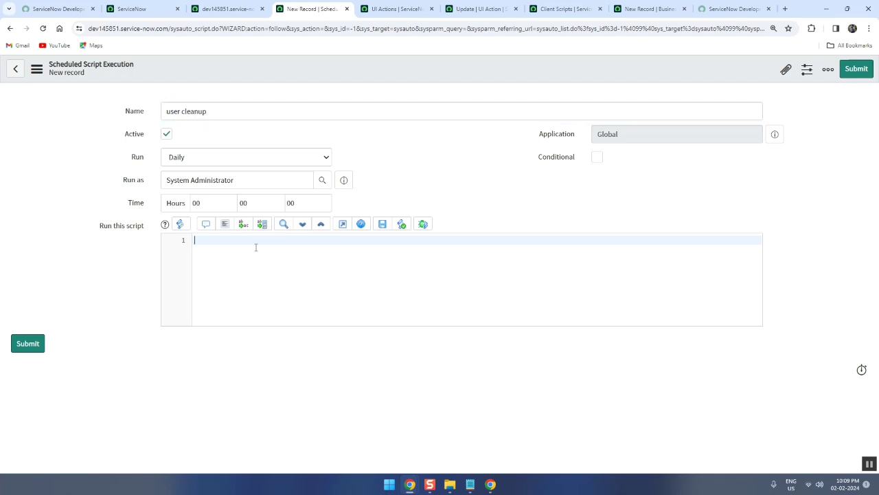
click(244, 159)
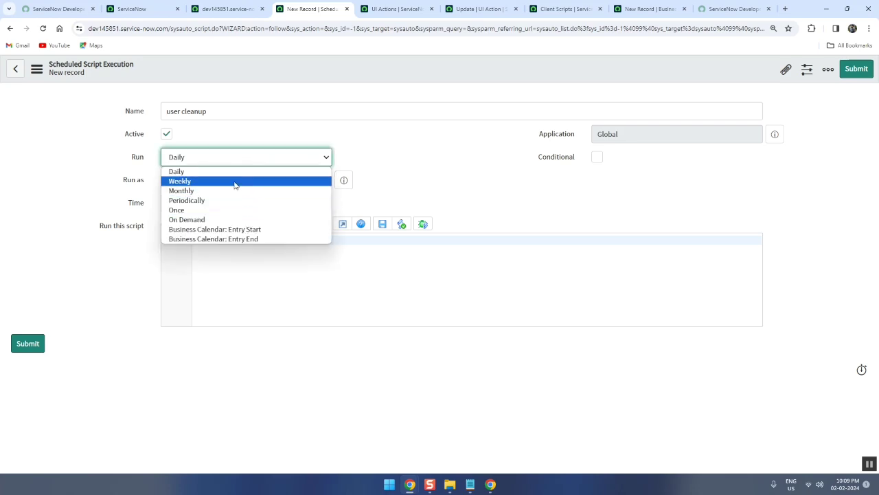
click(234, 182)
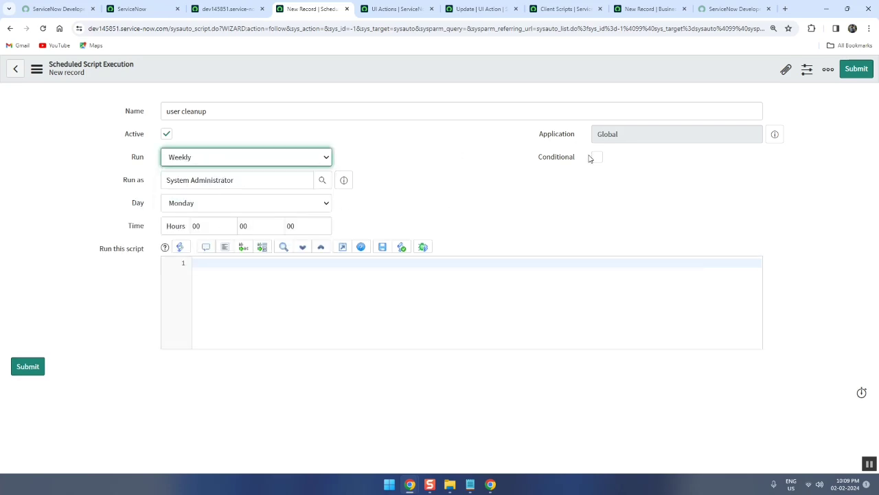
click(292, 299)
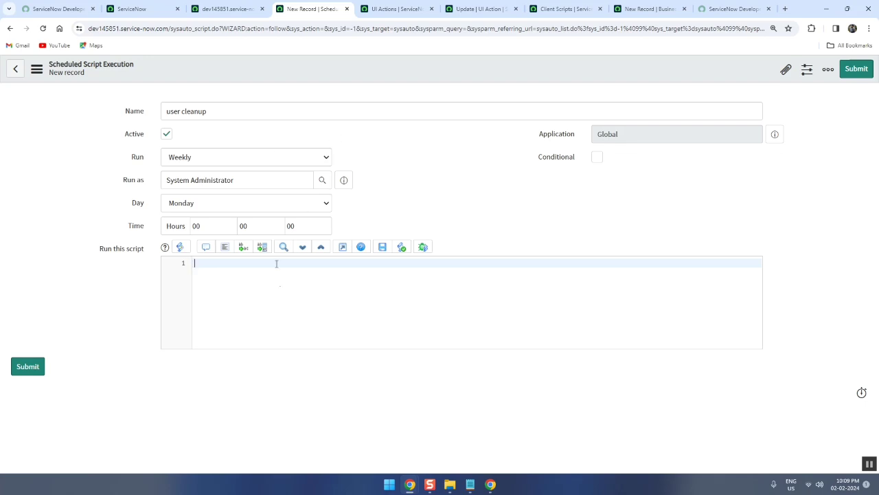
right_click(369, 57)
click(406, 71)
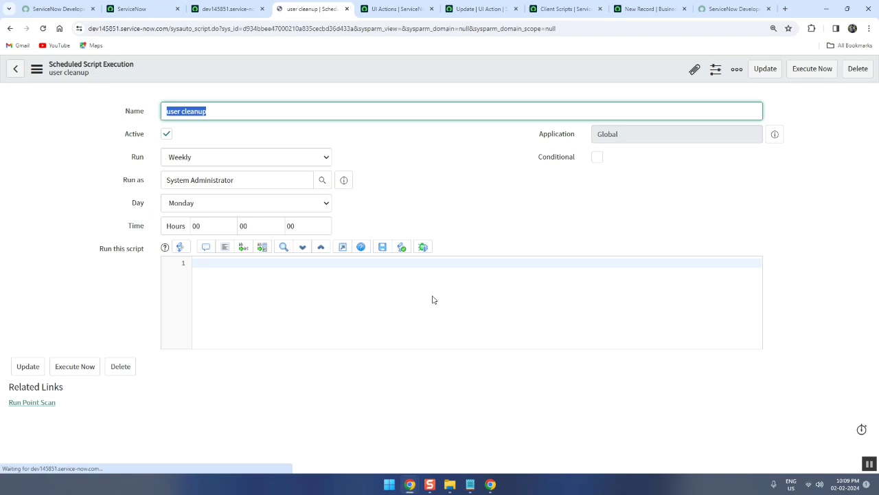
In the Notepad notes, complete the scheduled job line with "repeat - record creation" and compare it with the bg script line.
mouse_move(471, 485)
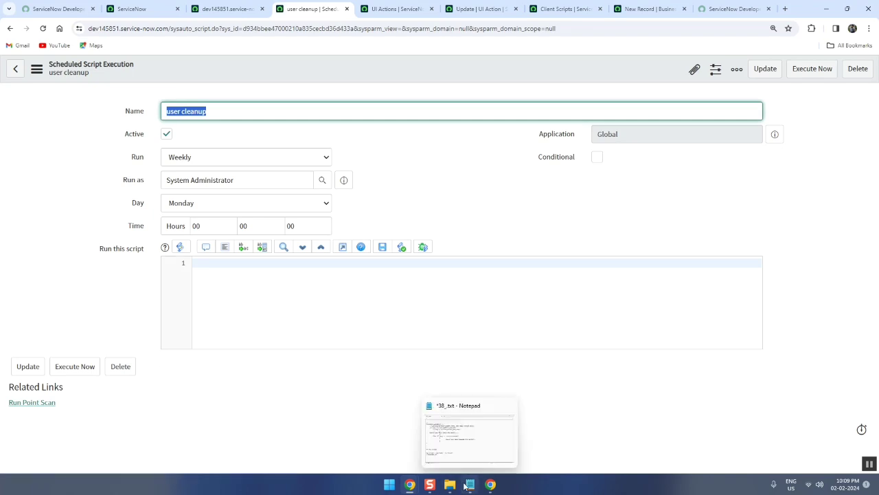
click(473, 441)
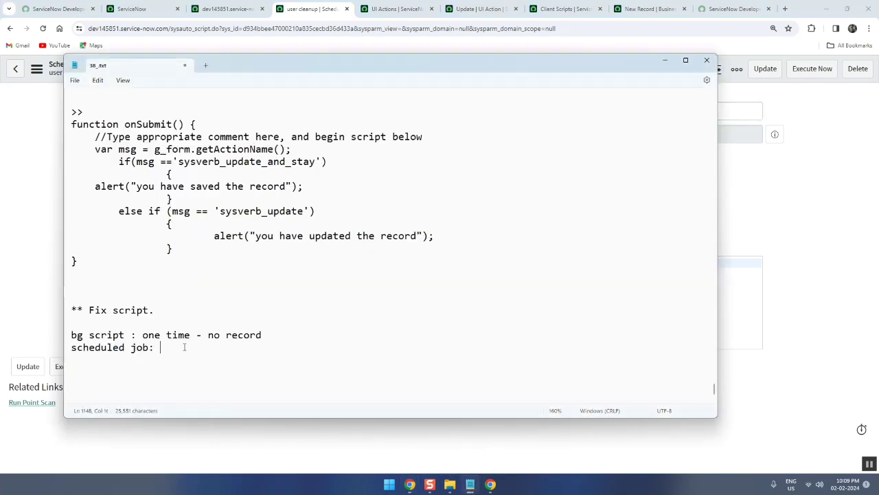
text(n)
key(BackSpace)
text(n)
key(BackSpace)
text(repeat)
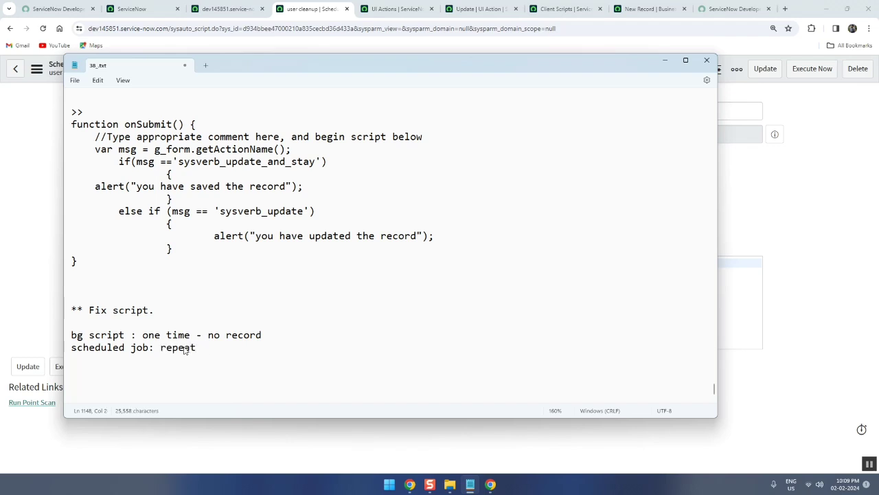
text( - record creat)
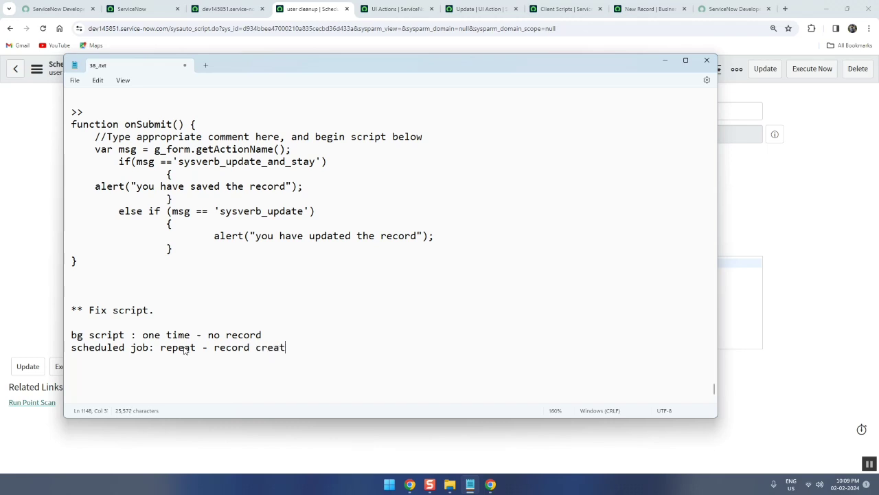
text(ion)
double_click(188, 335)
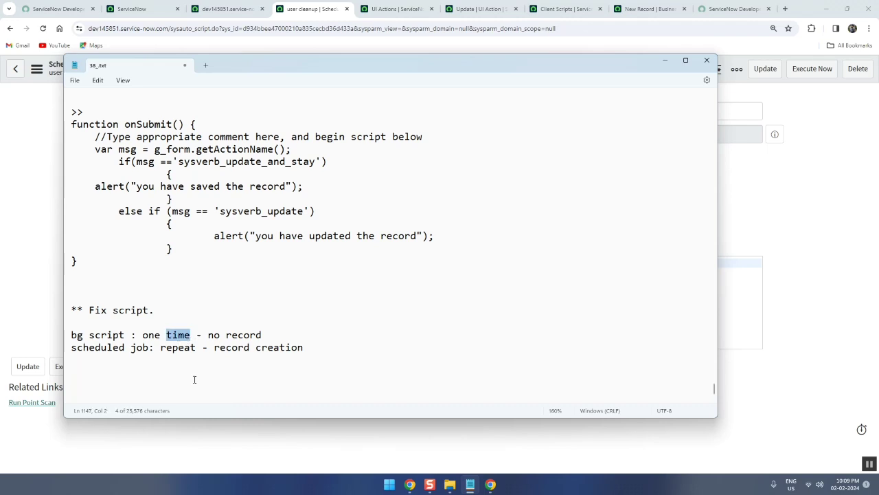
click(307, 353)
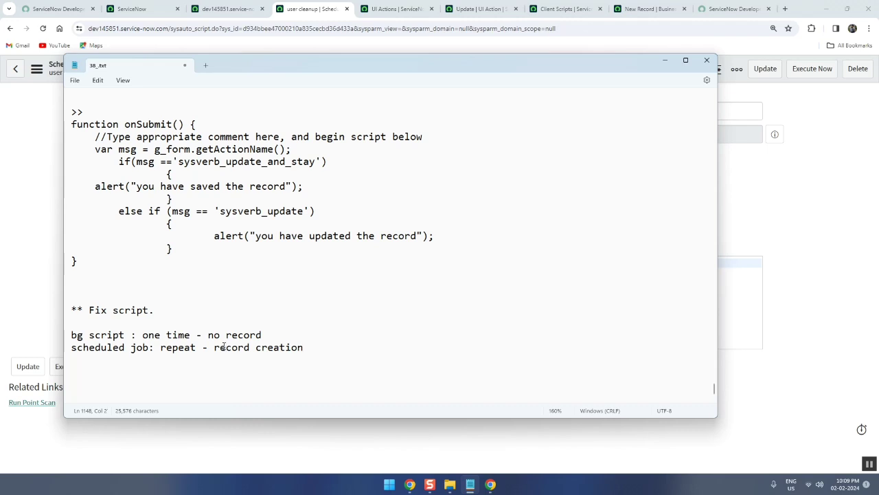
Back in ServiceNow, set the user cleanup job's run time to 10 hours and save the record.
click(783, 199)
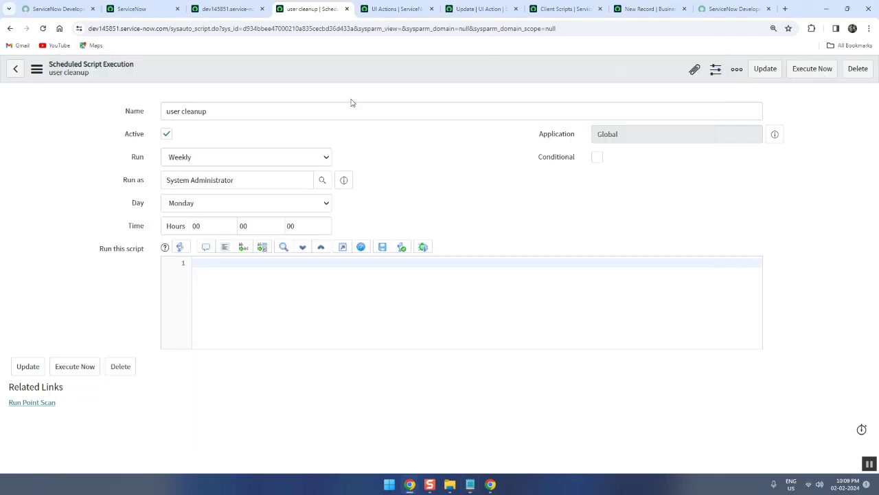
click(228, 228)
key(BackSpace)
key(BackSpace)
text(10)
right_click(402, 69)
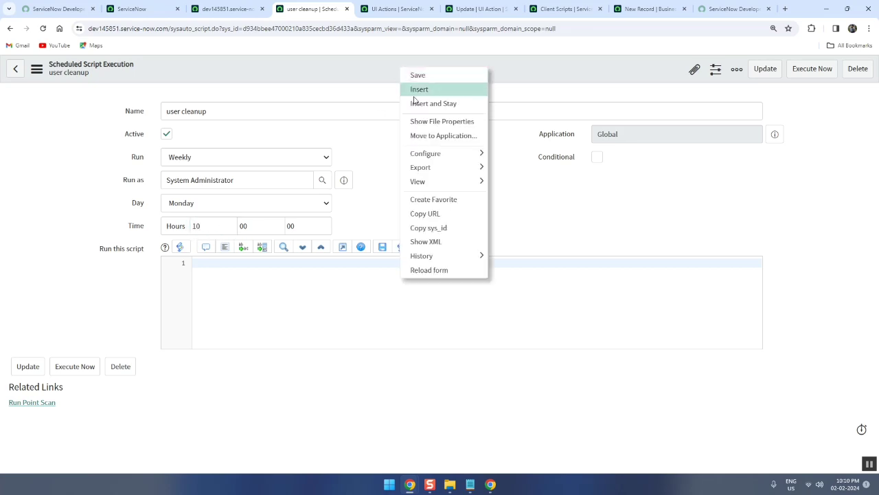
click(420, 74)
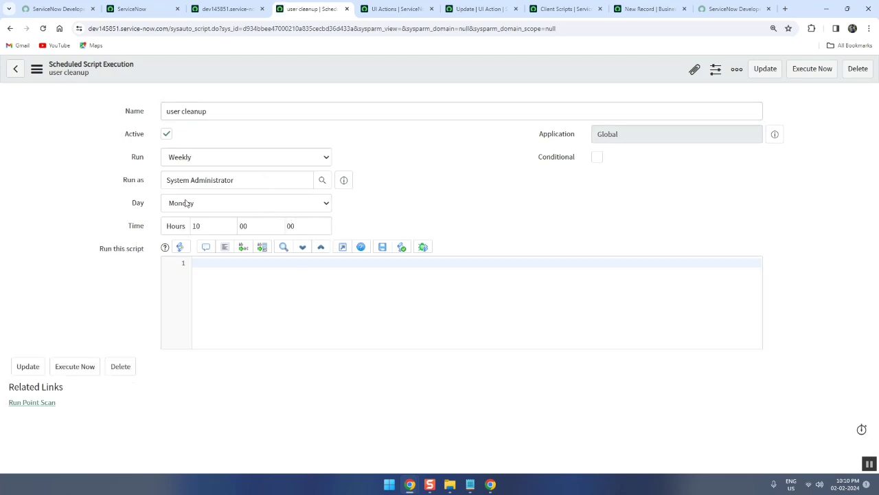
click(202, 225)
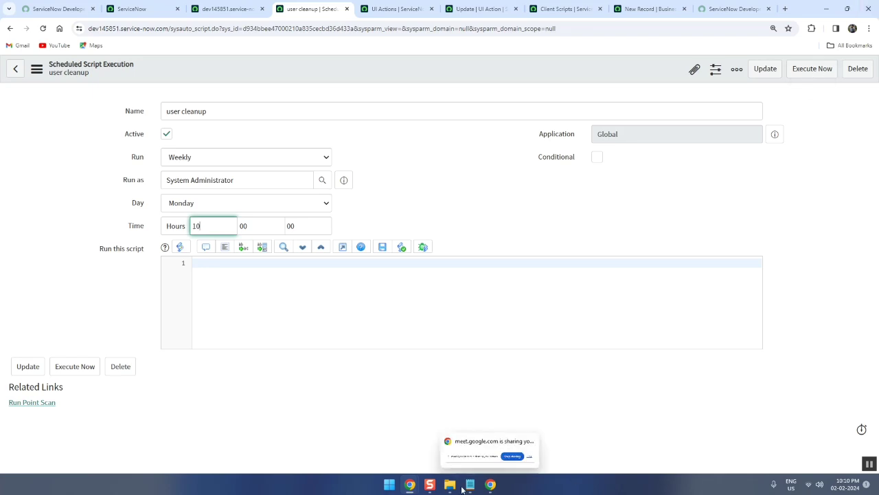
Review the "bg script : one time" note in Notepad, then return to the user cleanup record in ServiceNow.
click(467, 447)
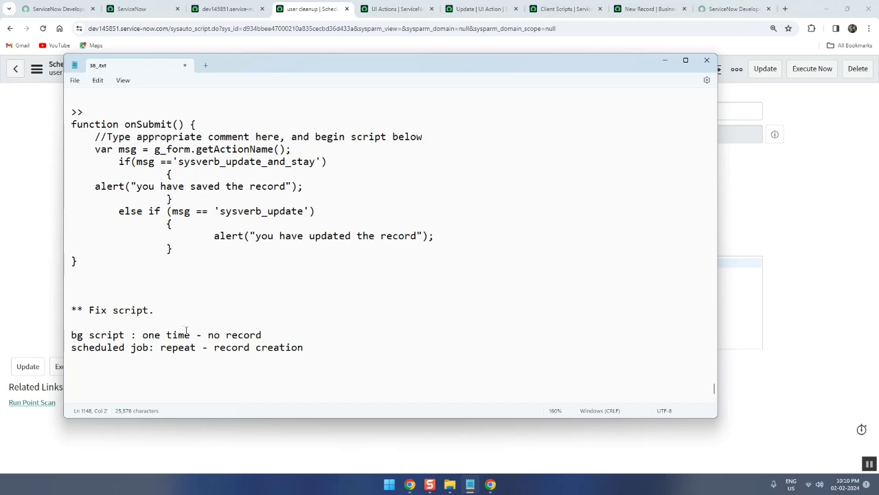
drag(190, 334, 77, 335)
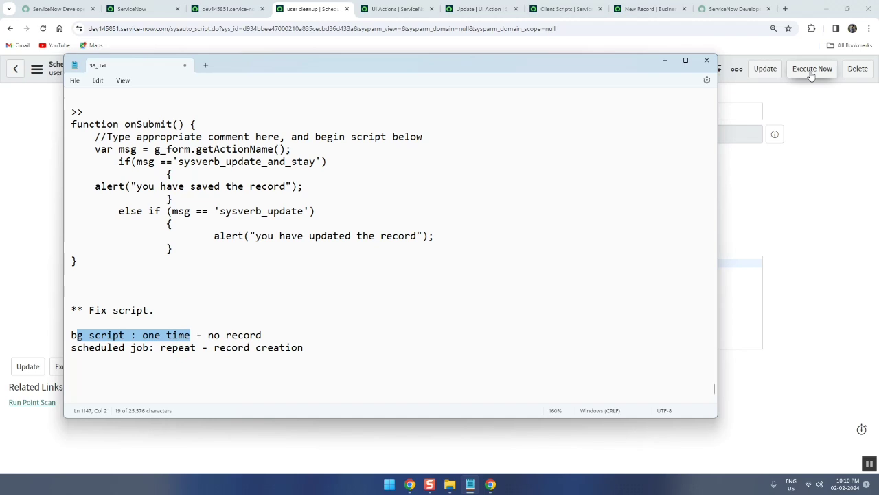
click(831, 217)
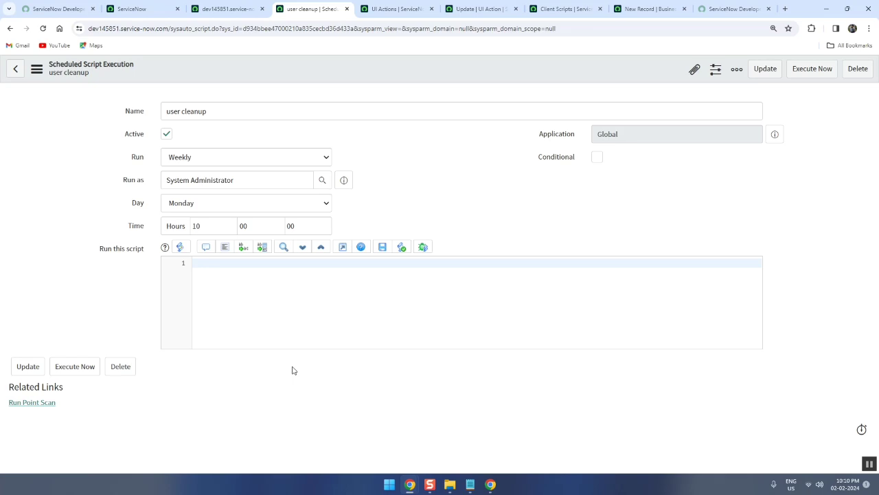
Examine the export options of the user cleanup record, including XML (This Record).
right_click(431, 50)
click(320, 76)
right_click(321, 76)
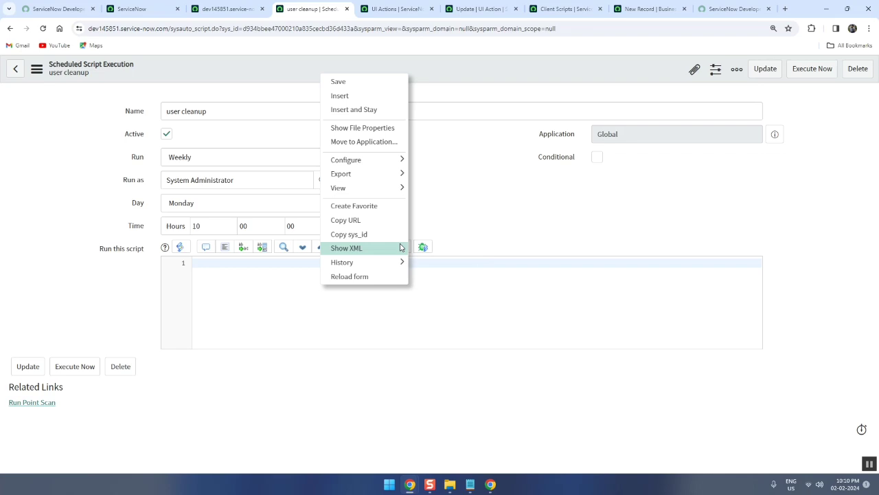
mouse_move(391, 174)
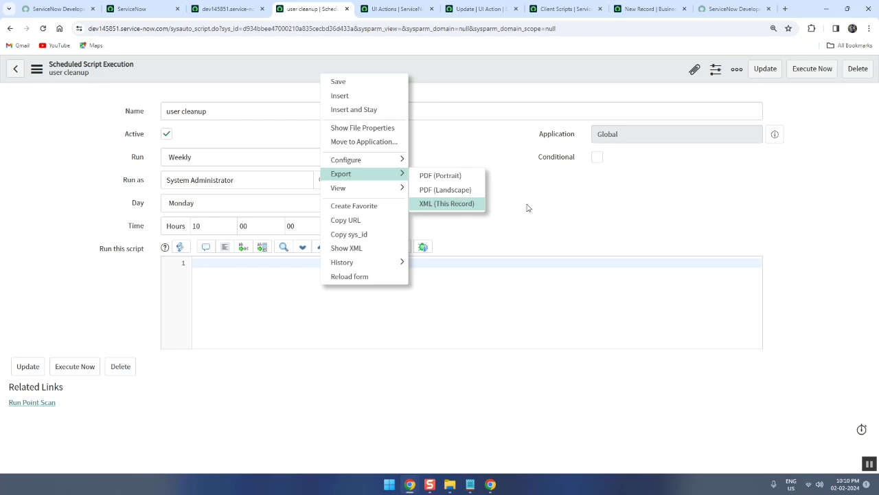
click(458, 203)
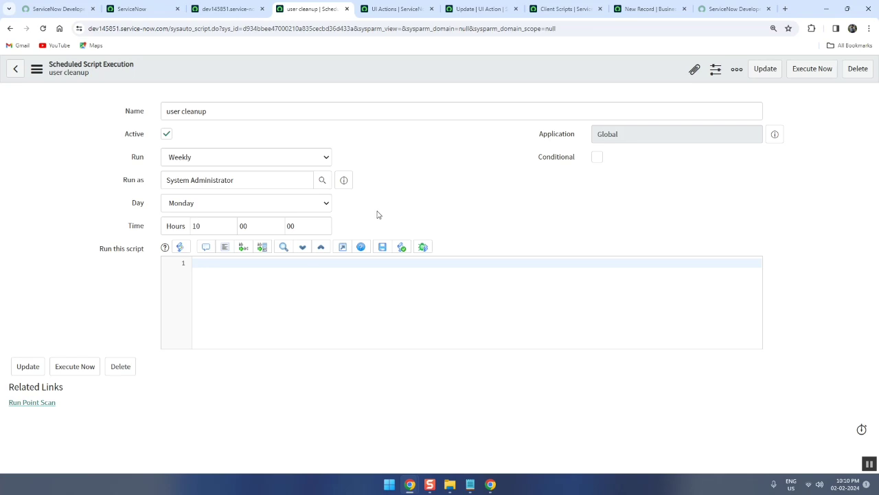
Find Fix Scripts in the ServiceNow navigator with "fix", open it in another browser tab, and start a new record.
click(137, 9)
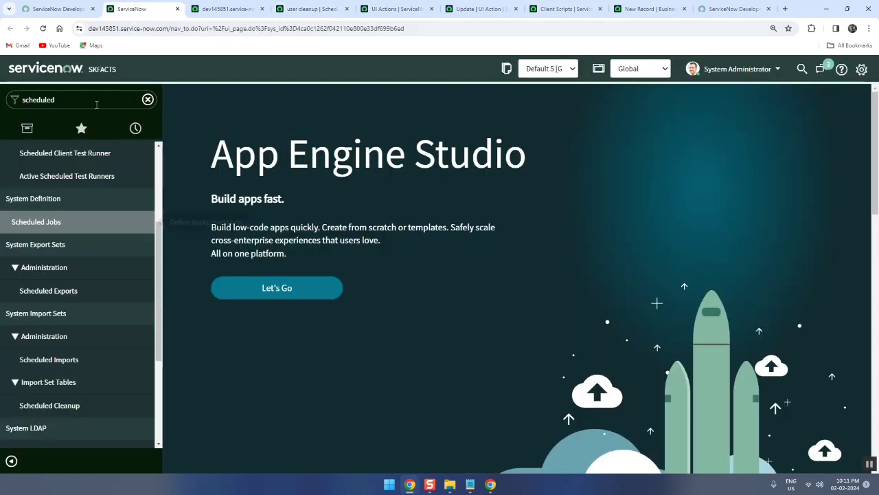
click(96, 105)
text(fix)
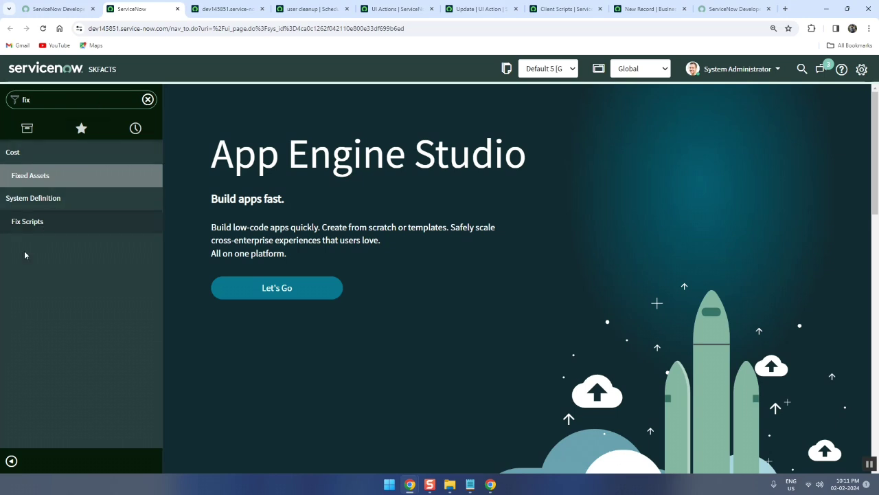
middle_click(37, 223)
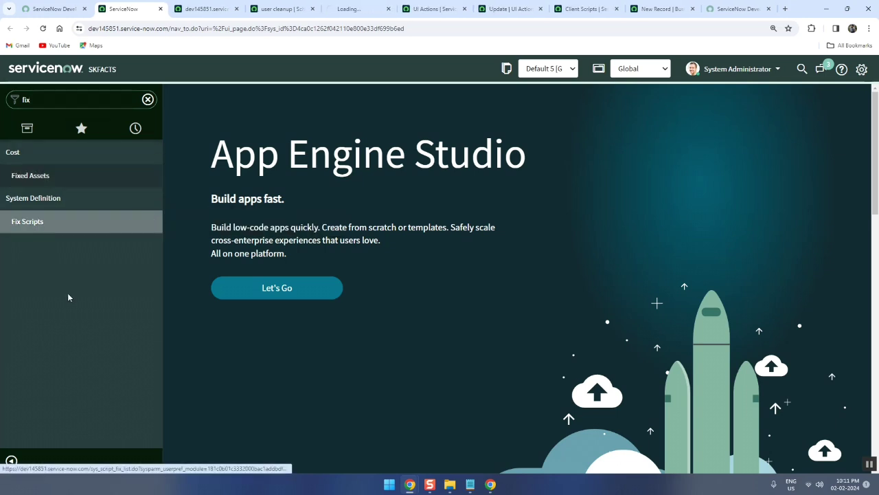
click(358, 9)
click(74, 70)
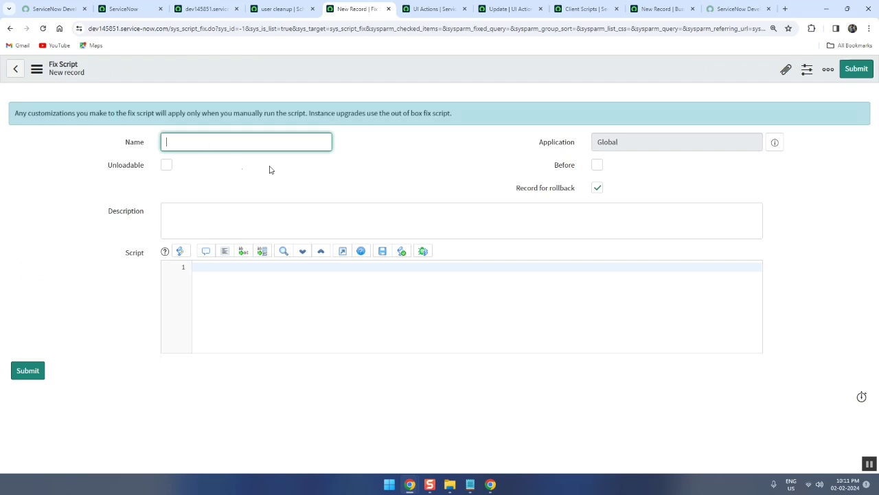
Name the new fix script "fix" and save the record, leaving its script empty.
text(fix)
click(276, 273)
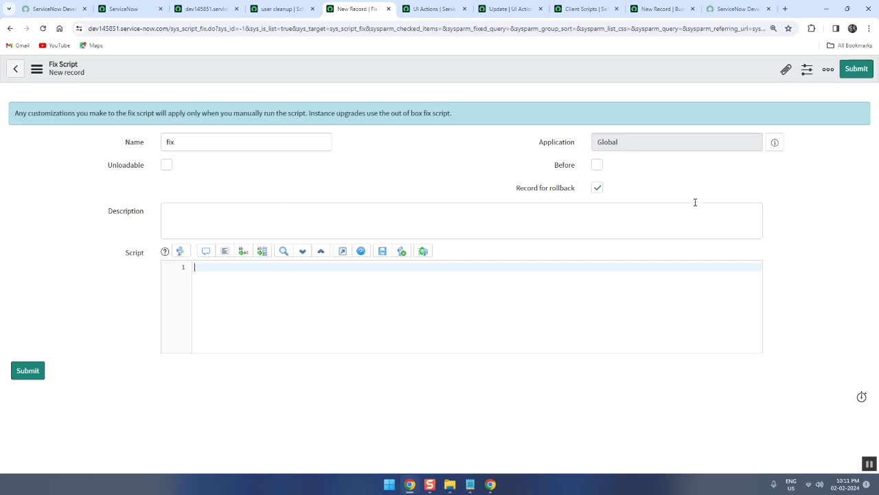
right_click(596, 70)
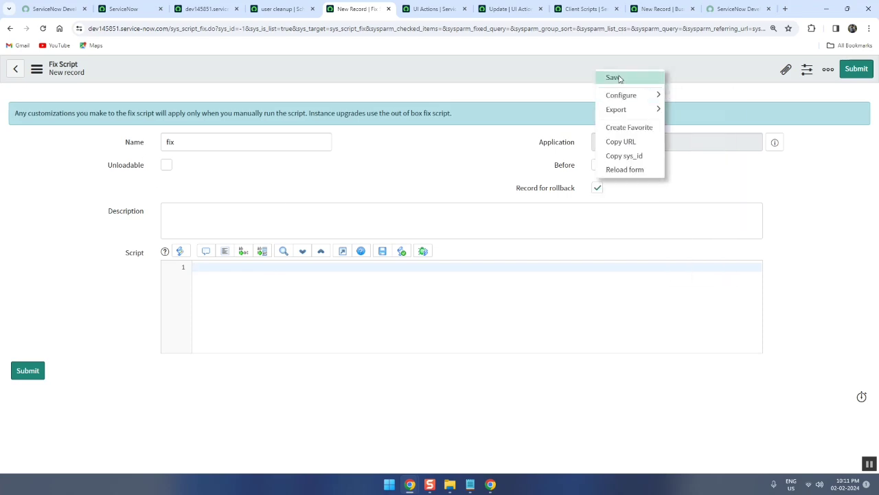
click(611, 84)
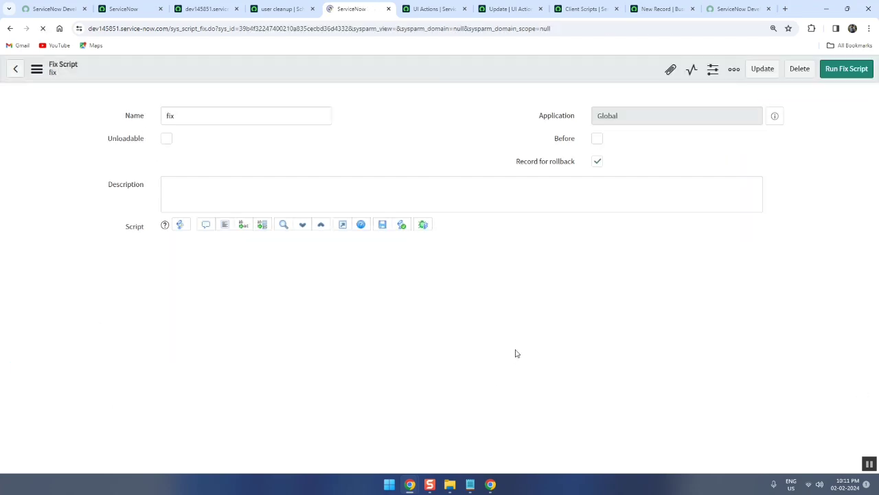
Examine the saved fix script's form and its Versions list, focusing on the update set in the Source column.
scroll(509, 353, down, 1)
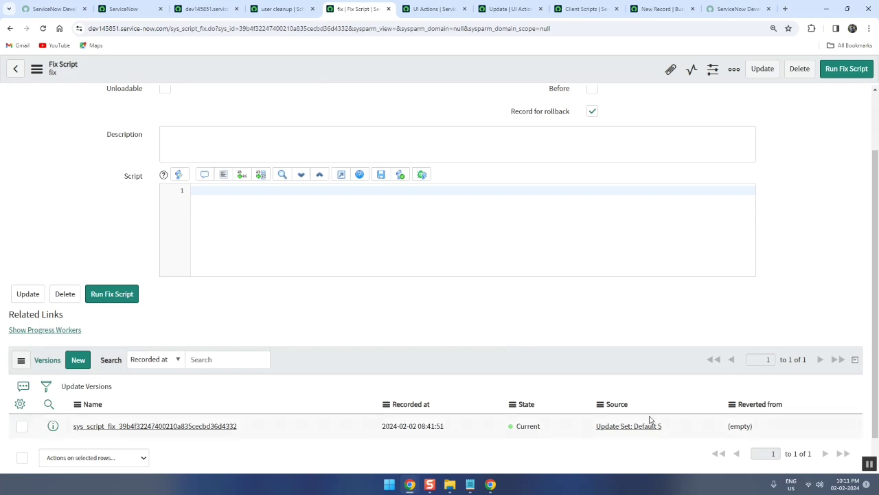
drag(670, 426, 595, 427)
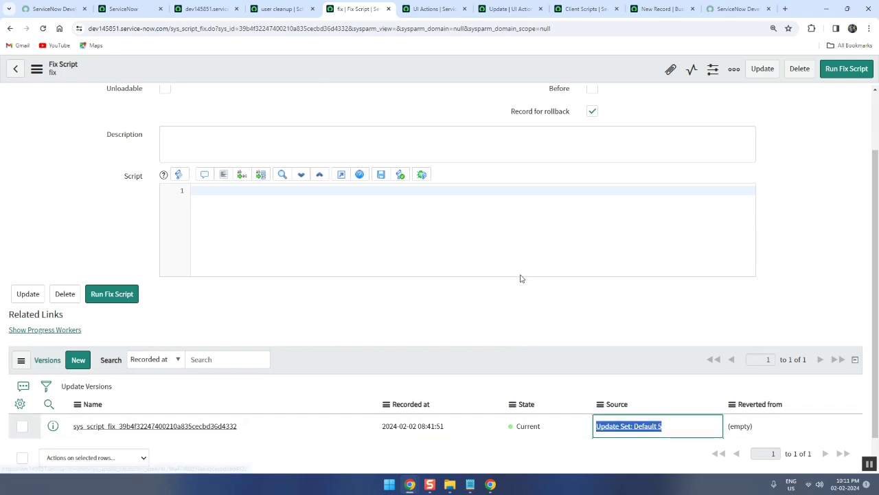
click(804, 174)
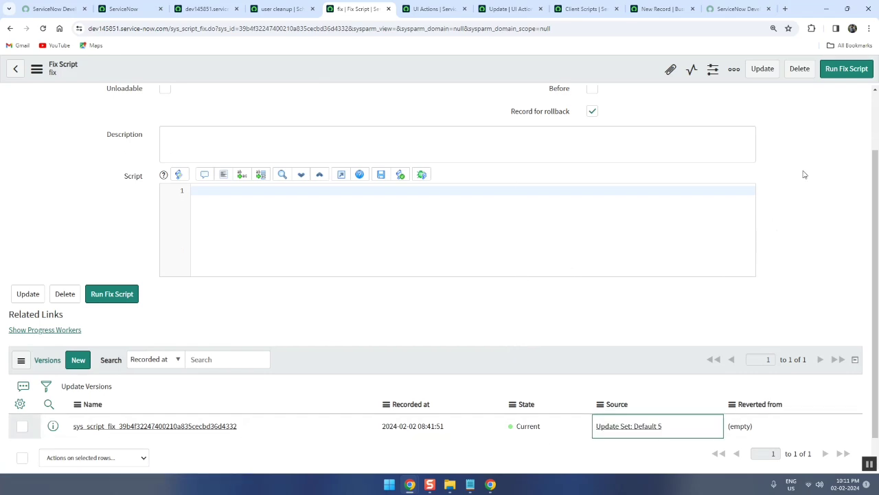
scroll(729, 287, up, 2)
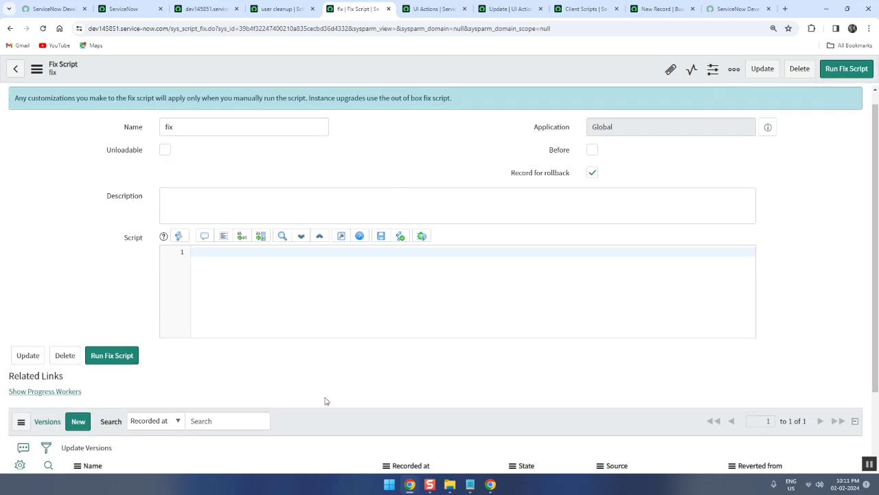
click(360, 290)
scroll(173, 386, down, 1)
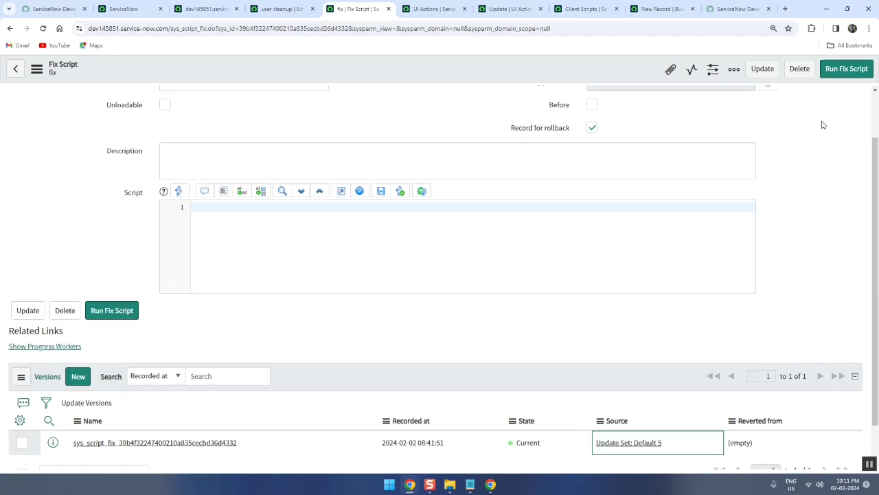
scroll(824, 103, up, 1)
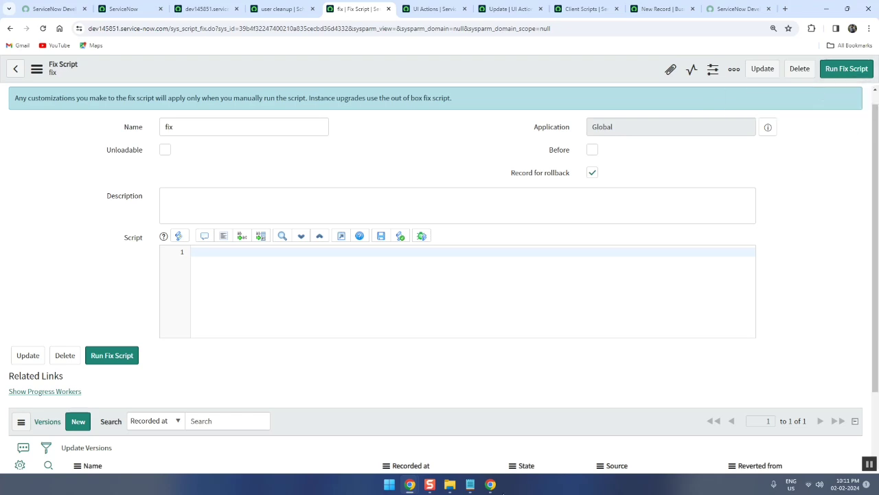
Switch to the 38_.txt notes in Notepad and review the background script line's "one time" and "no record" points.
mouse_move(471, 484)
click(481, 443)
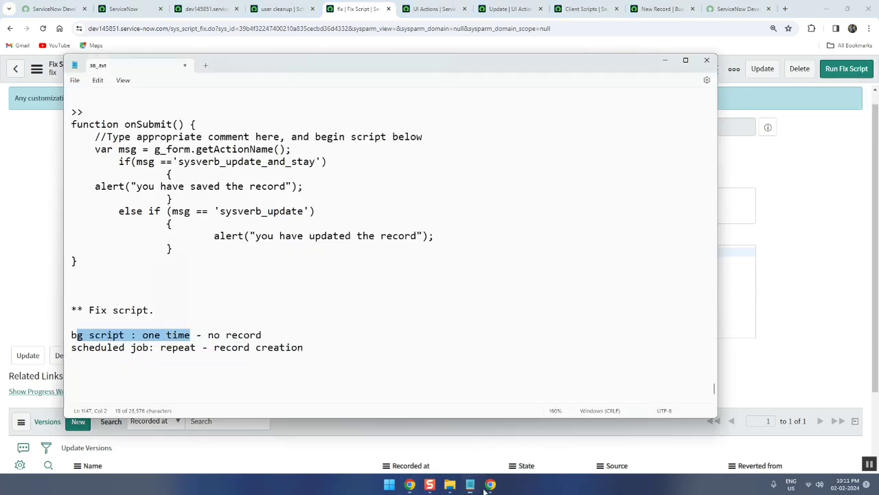
triple_click(72, 335)
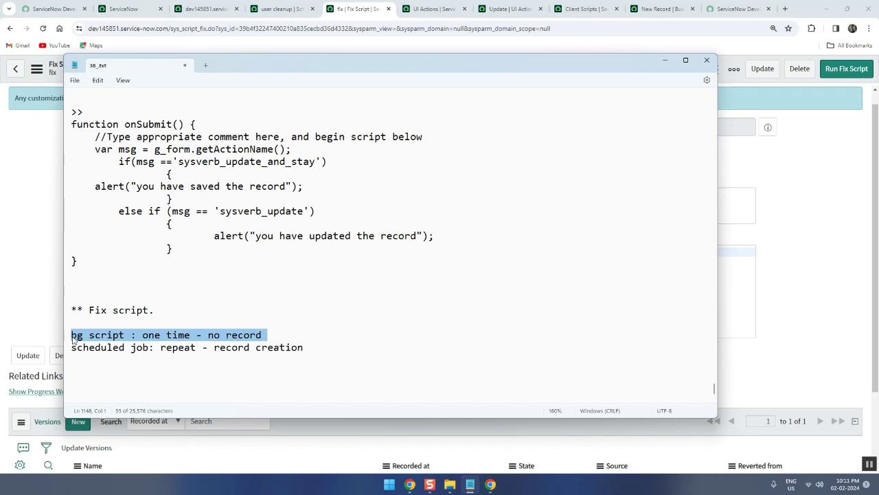
double_click(148, 335)
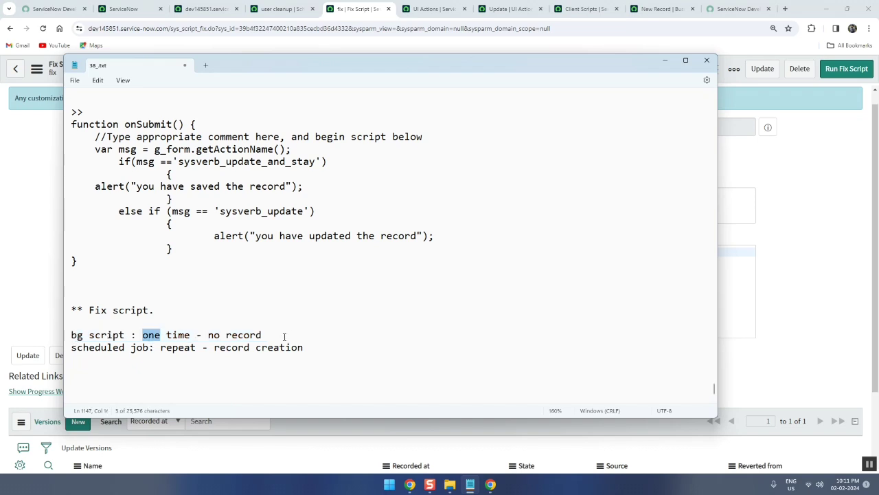
double_click(244, 336)
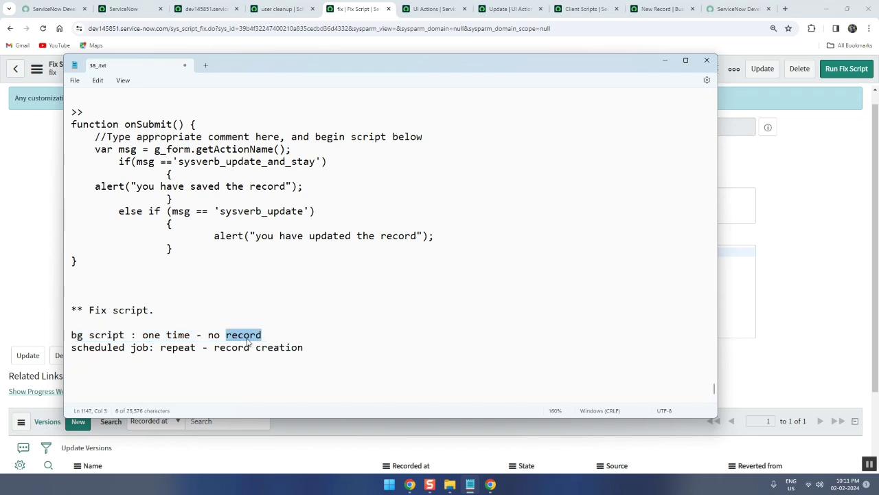
double_click(150, 336)
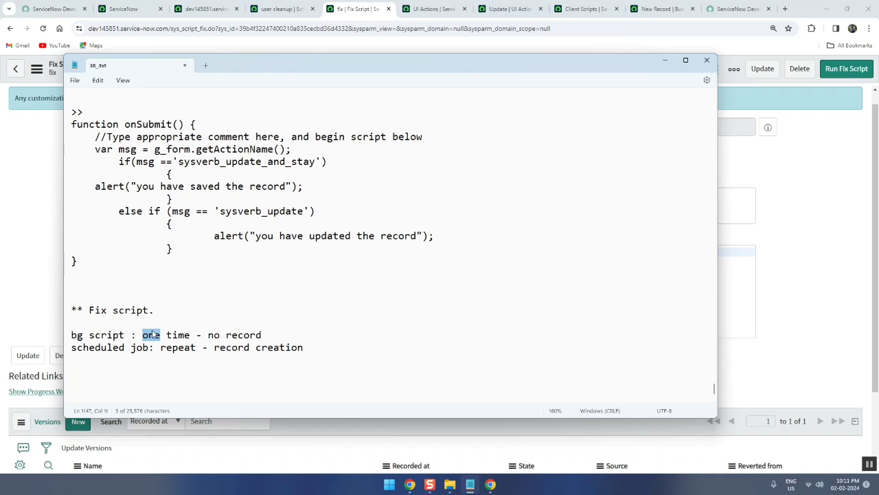
click(281, 336)
click(151, 360)
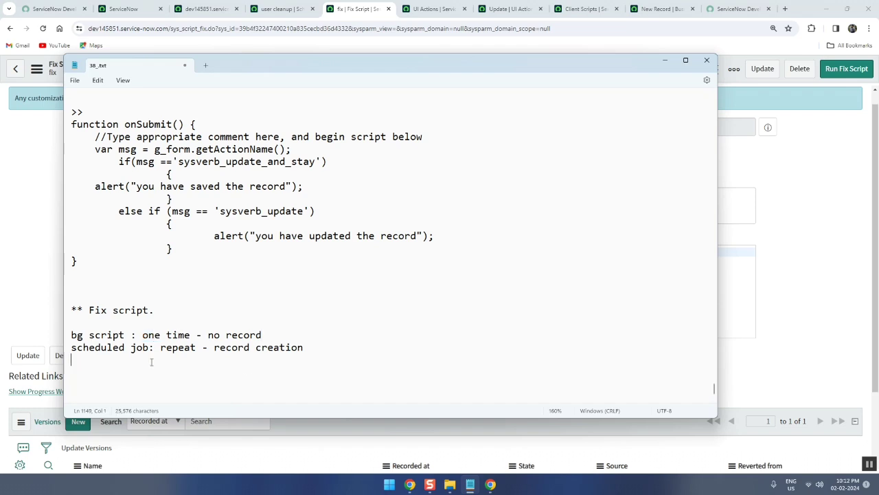
double_click(238, 336)
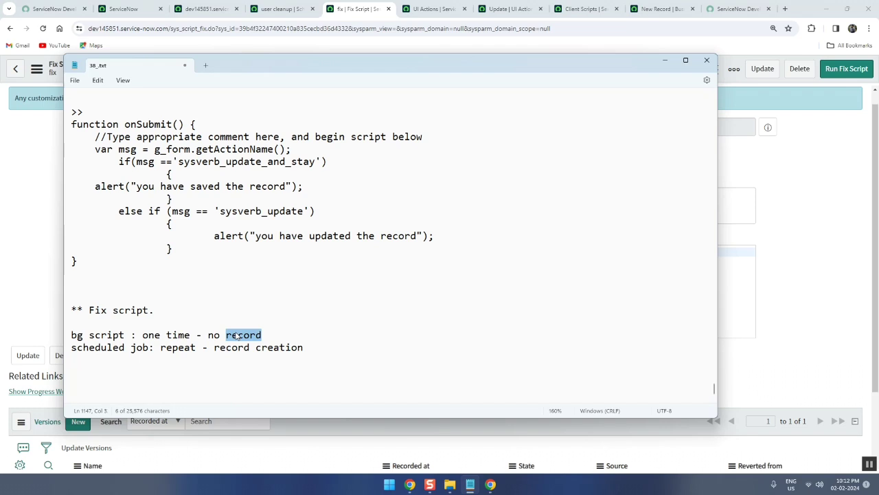
double_click(150, 335)
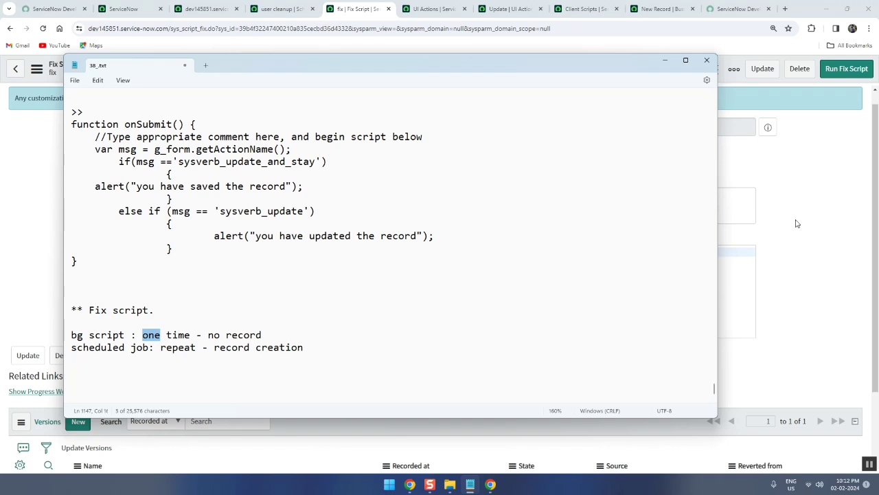
Add a "Fix Script:" line below the scheduled job line in the notes and move the Notepad window aside to uncover the form.
click(327, 347)
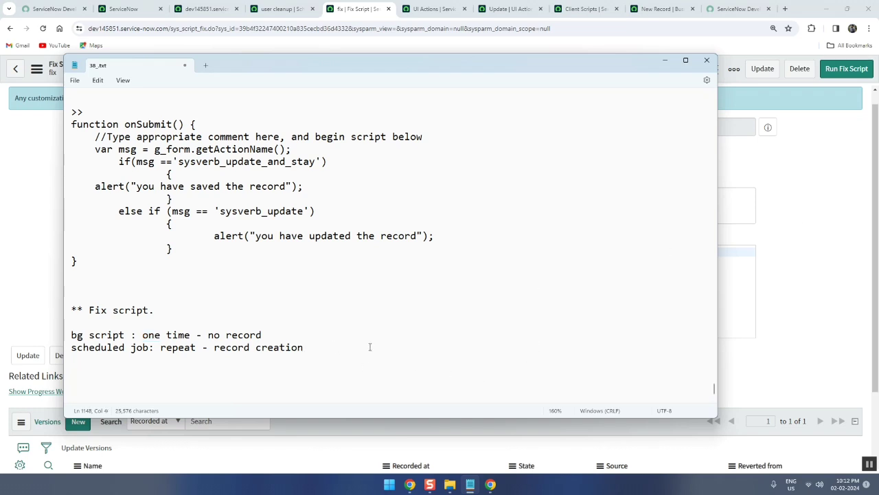
key(Return)
text(Fix Script)
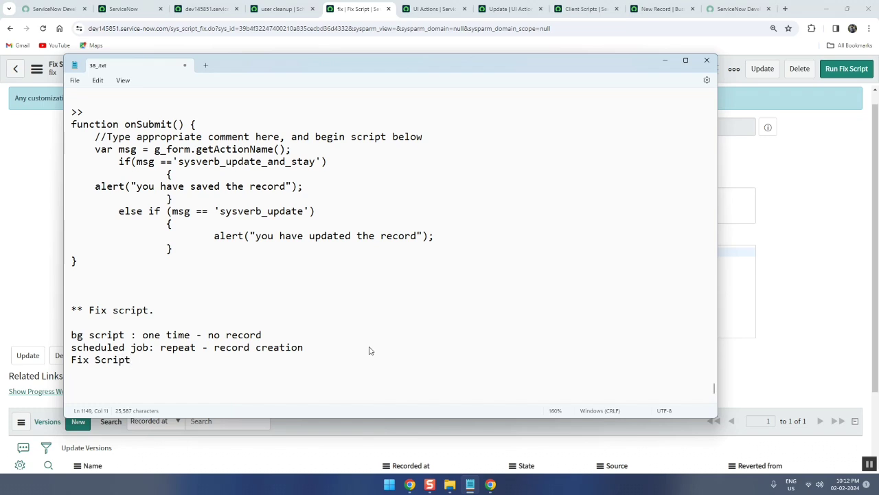
text(:)
drag(404, 65, 600, 91)
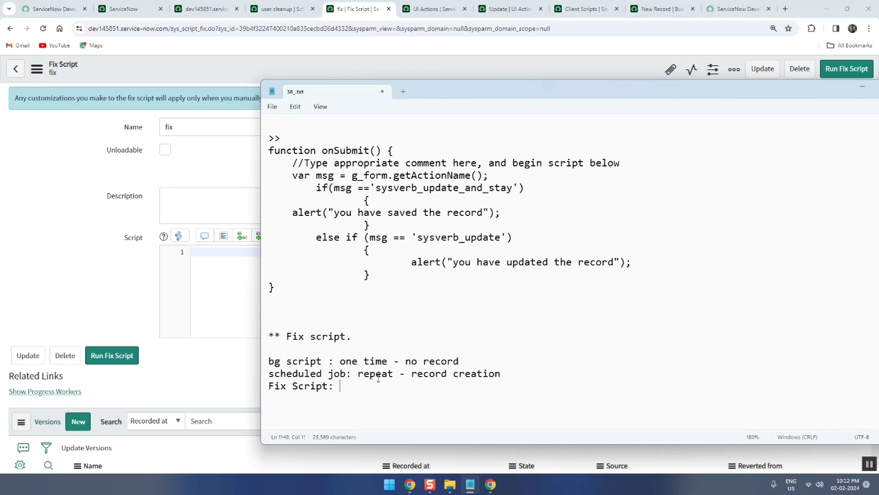
Return to the user cleanup scheduled job in the browser, set it to run On Demand, and save the record.
double_click(303, 373)
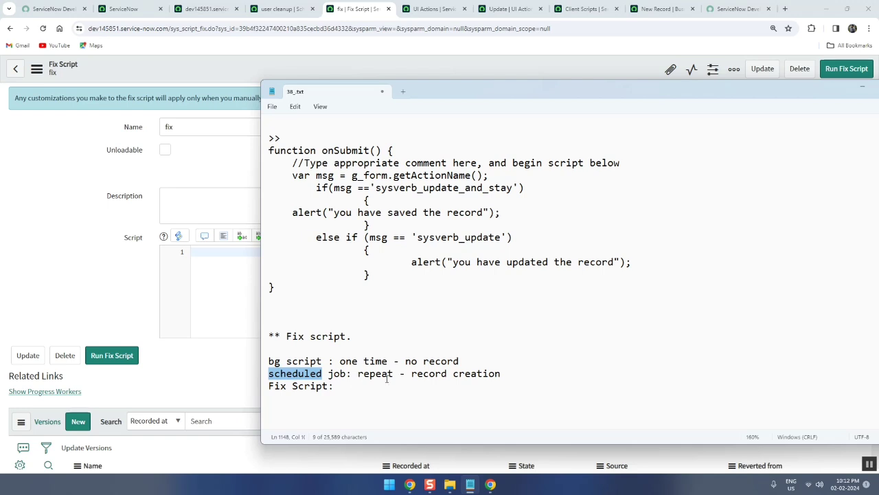
click(108, 215)
click(270, 10)
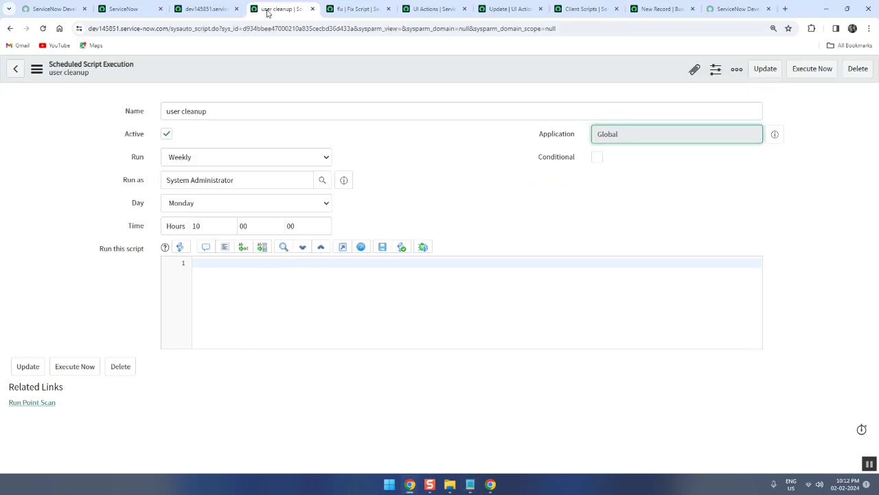
click(216, 158)
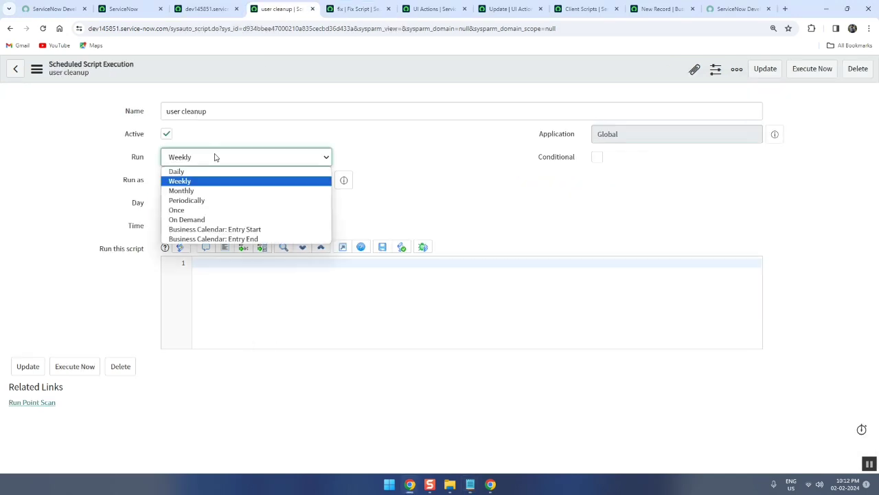
click(212, 220)
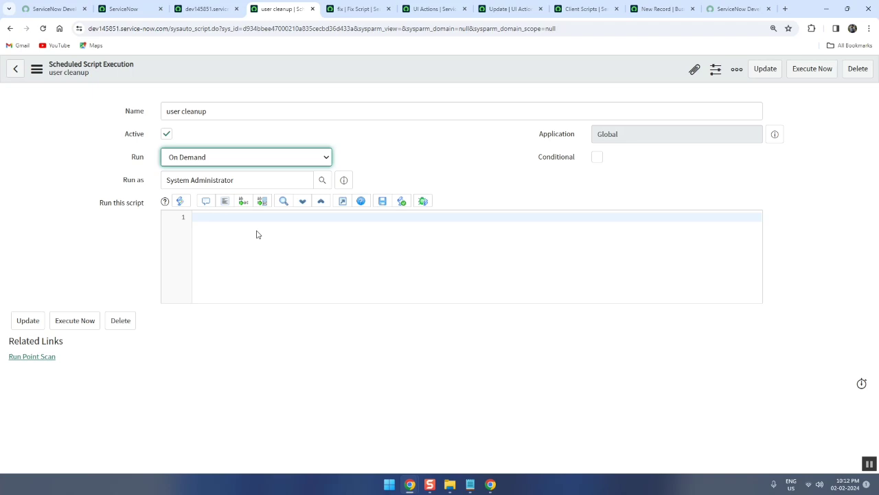
right_click(485, 48)
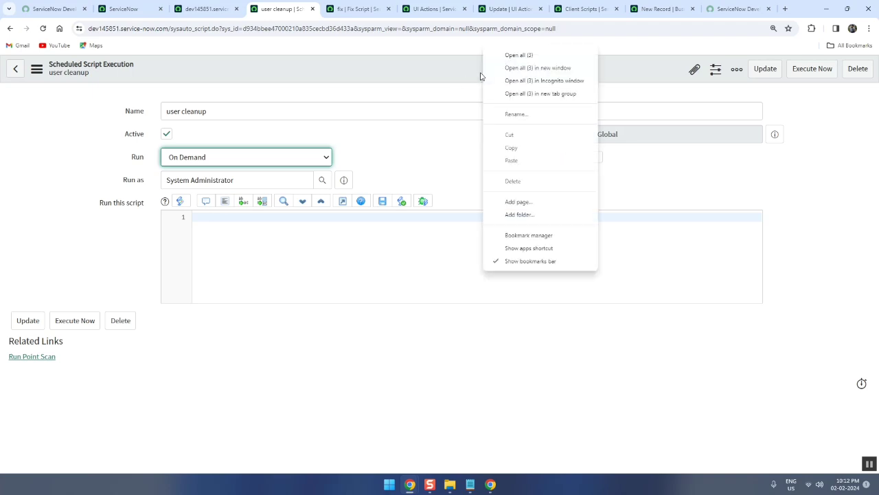
right_click(470, 74)
click(497, 81)
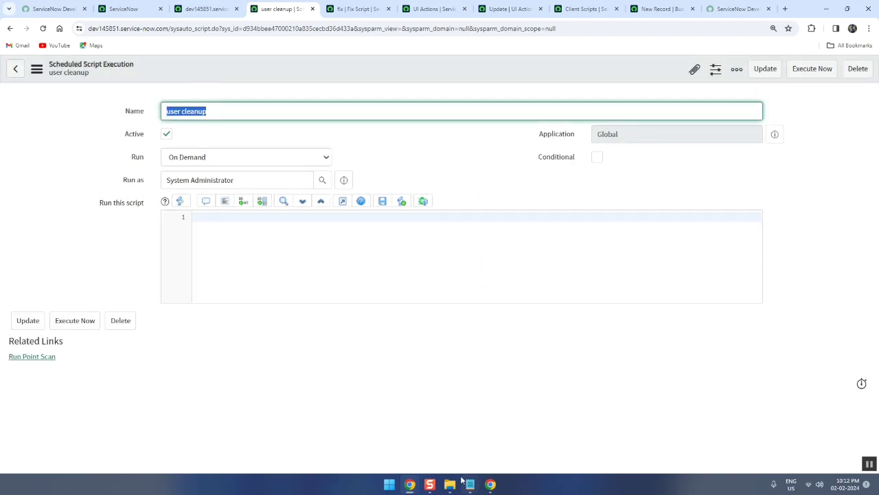
Back in the Notepad notes, copy "one time - no record" from the bg script line to the end of the Fix Script line.
mouse_move(470, 484)
click(481, 450)
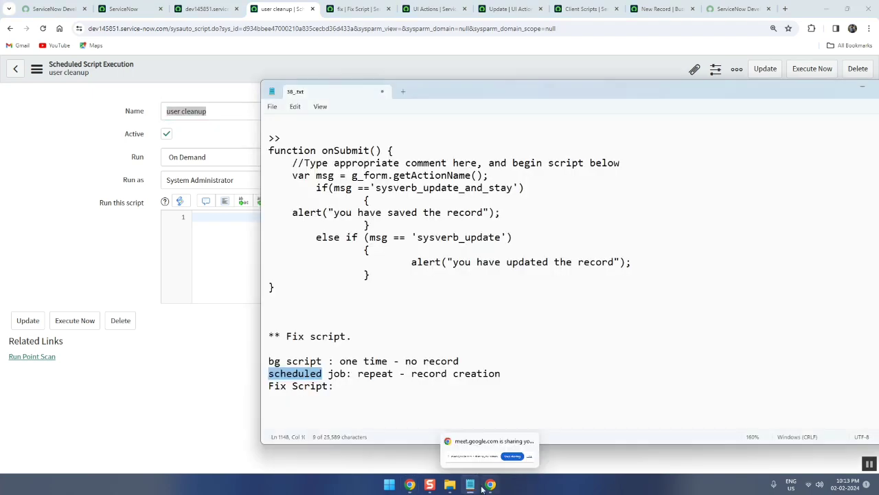
click(381, 391)
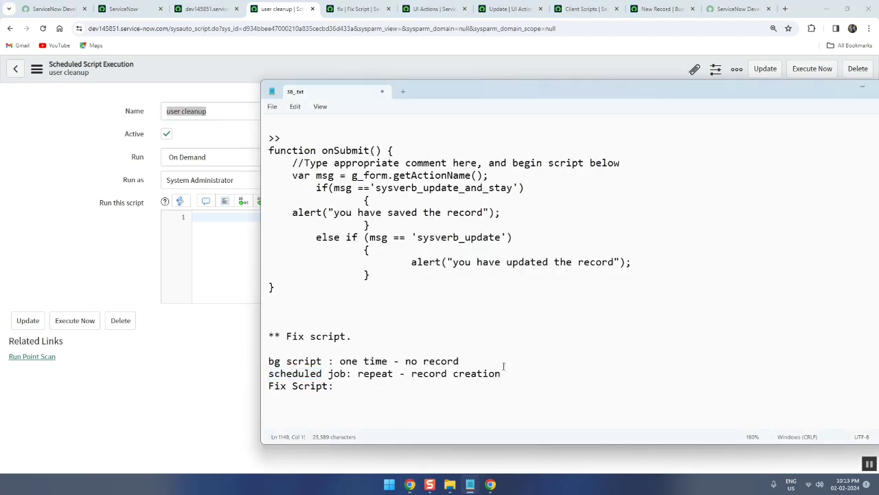
click(471, 362)
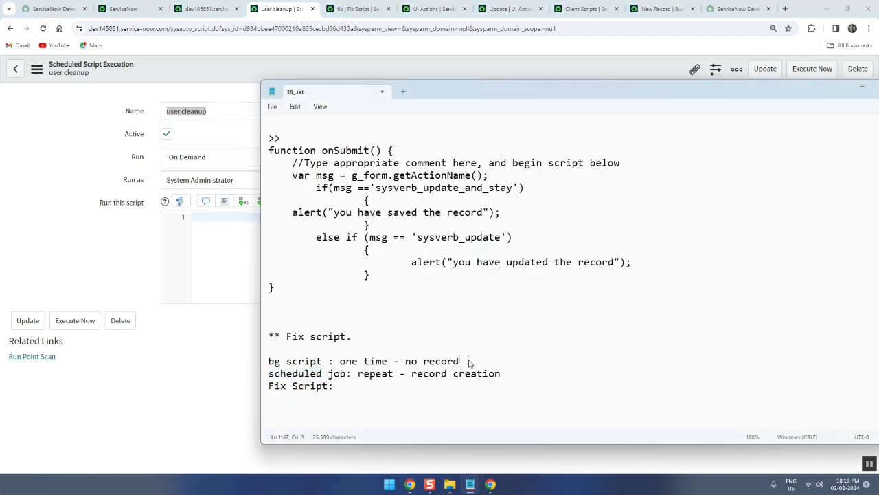
shift+click(340, 362)
key(ctrl+c)
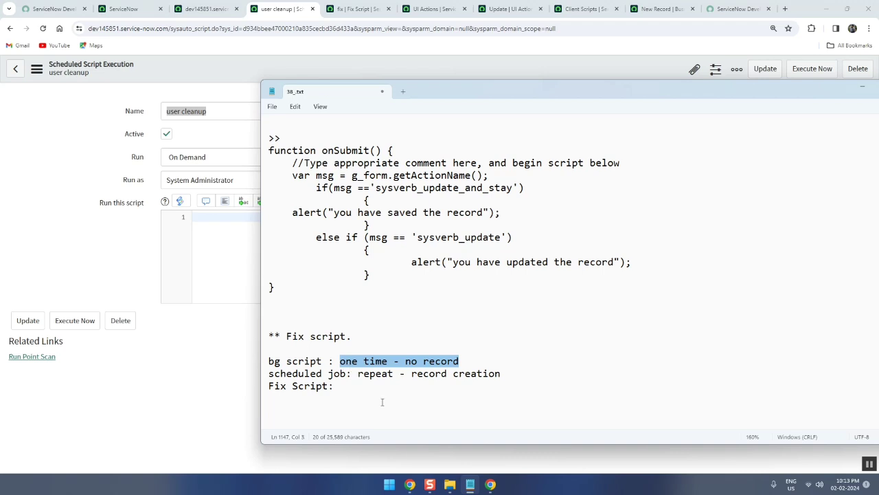
click(384, 387)
key(ctrl+v)
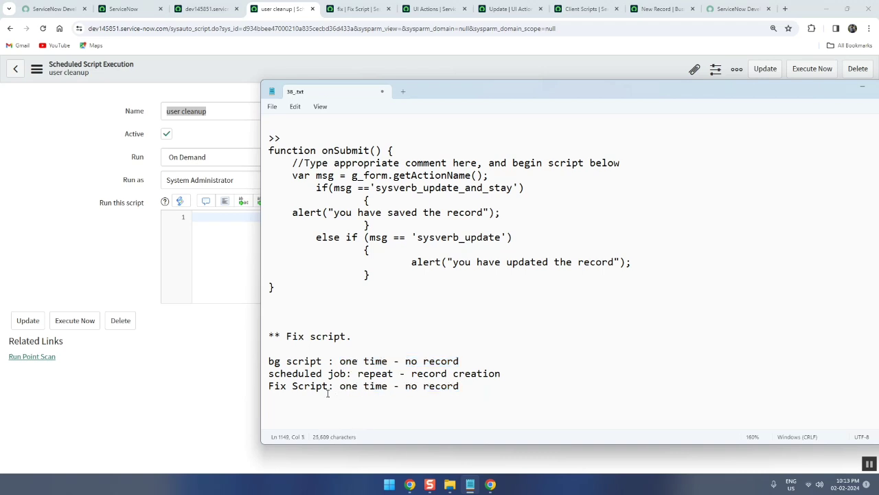
Replace "one time" with "on demand" in the Fix Script line of the notes.
double_click(299, 373)
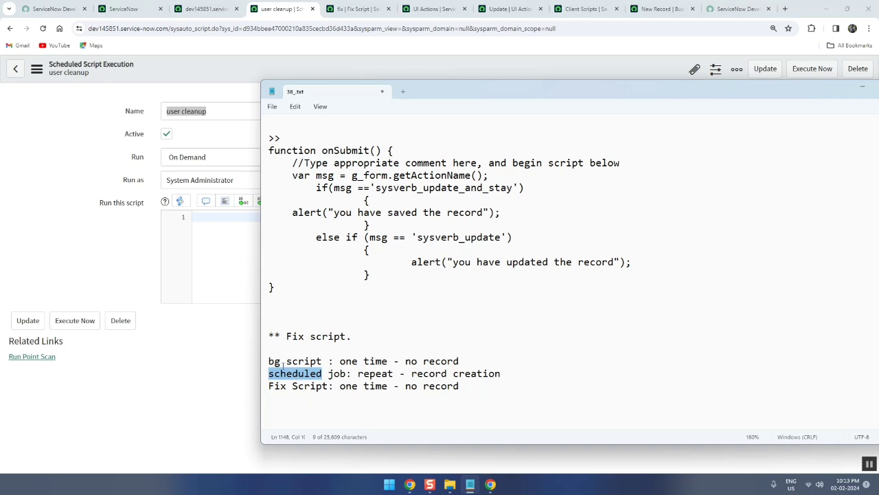
double_click(278, 362)
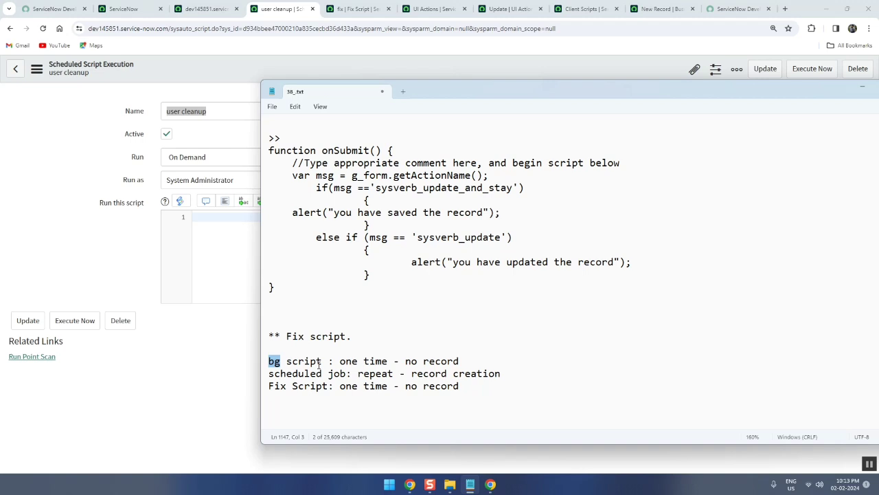
click(359, 396)
double_click(348, 386)
text(on dem)
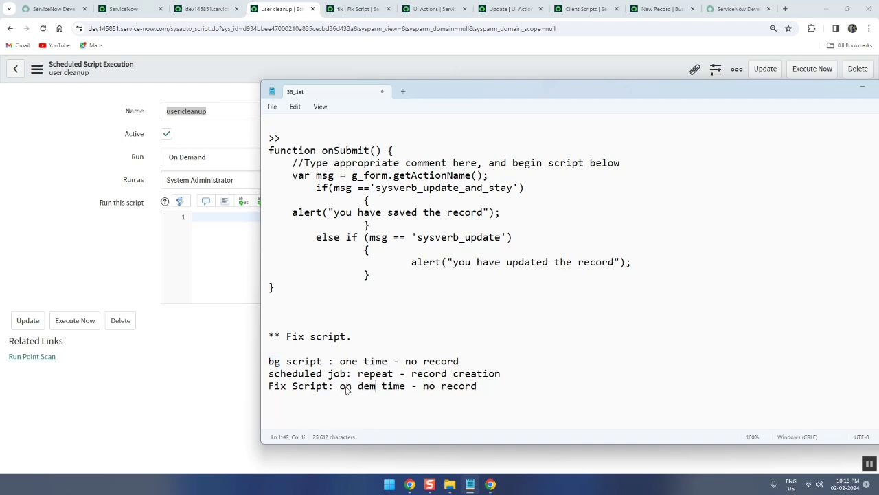
text(and)
key(Delete)
key(Delete)
key(Delete)
key(Delete)
key(Delete)
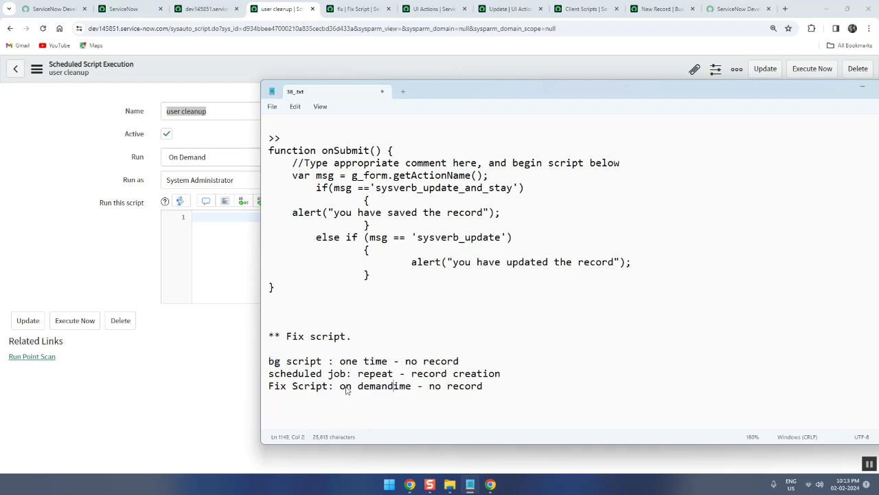